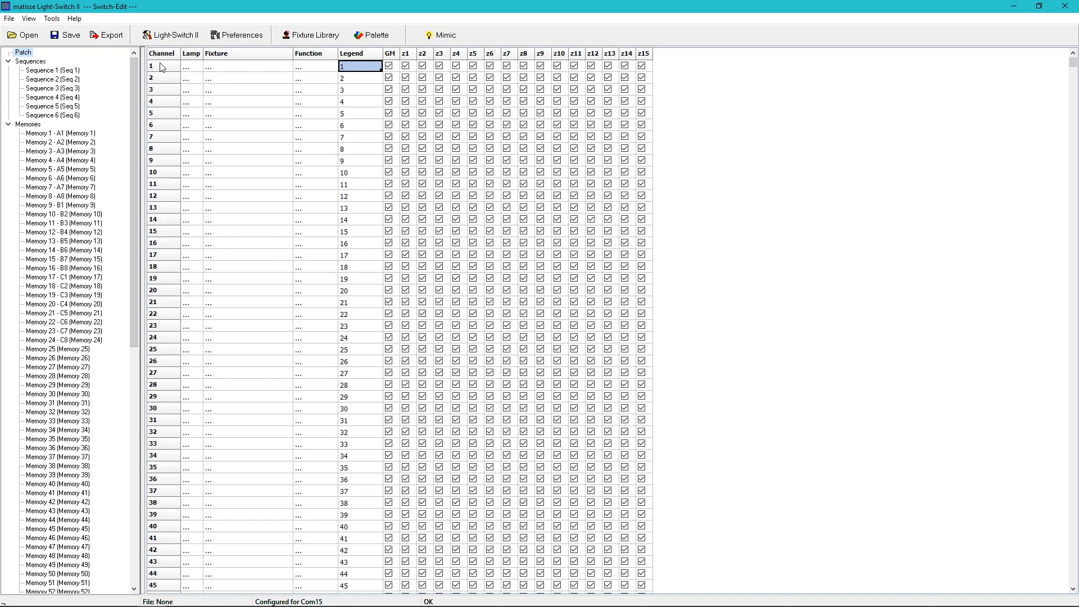
Step: Patch the a Generic RGB.mll fixture from the Fixture Library starting at channel 1, repeated 12 times
{"action": "left_click", "coordinate": [316, 36]}
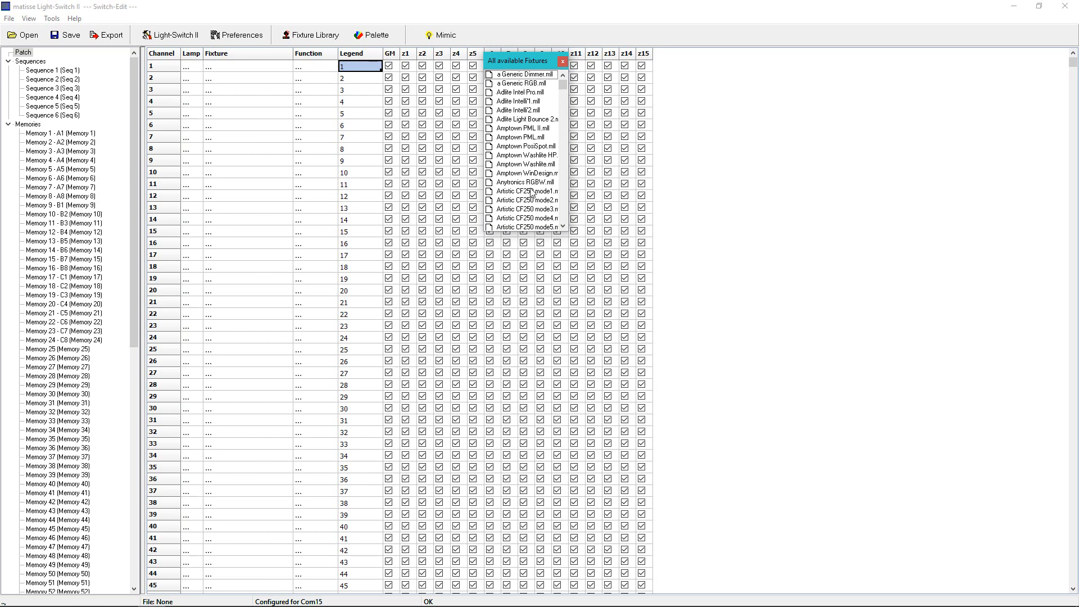
{"action": "left_click", "coordinate": [528, 84]}
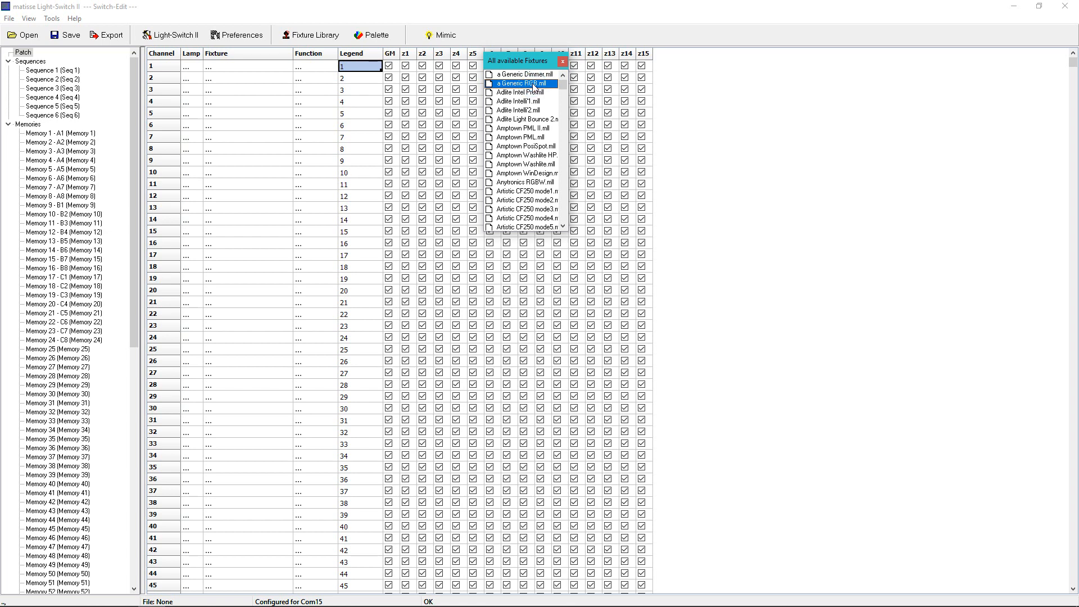
{"action": "left_click_drag", "start_coordinate": [533, 85], "coordinate": [240, 73]}
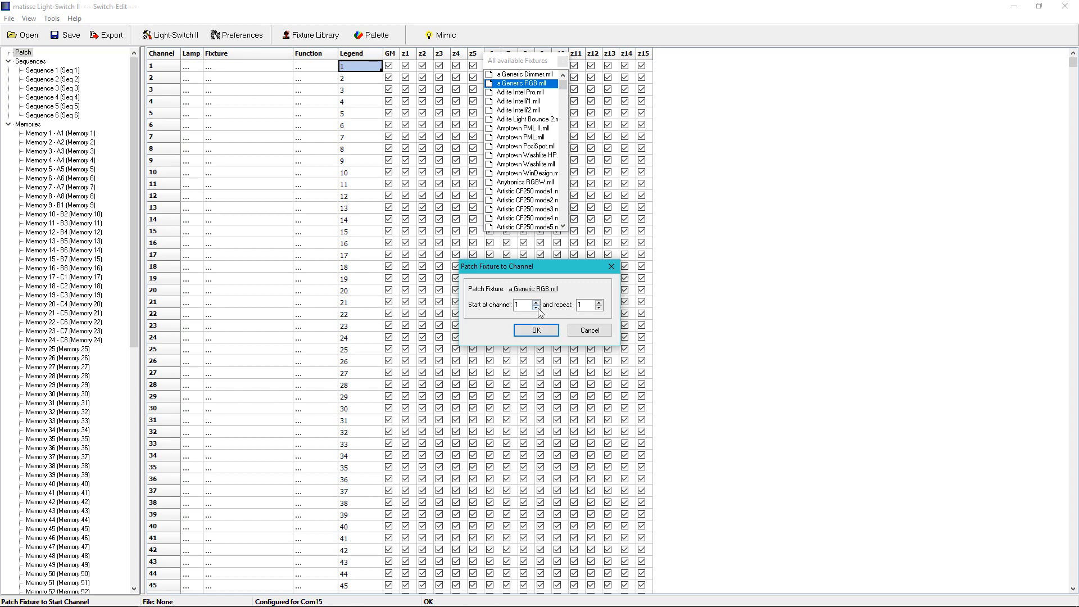
{"action": "left_click", "coordinate": [599, 302]}
{"action": "left_click", "coordinate": [600, 302]}
{"action": "left_click", "coordinate": [600, 302]}
{"action": "left_click", "coordinate": [600, 303]}
{"action": "left_click", "coordinate": [599, 302]}
{"action": "left_click", "coordinate": [599, 303]}
{"action": "left_click", "coordinate": [600, 303]}
{"action": "left_click", "coordinate": [599, 302]}
{"action": "left_click", "coordinate": [599, 303]}
{"action": "left_click", "coordinate": [599, 302]}
{"action": "left_click", "coordinate": [600, 302]}
{"action": "left_click", "coordinate": [537, 331]}
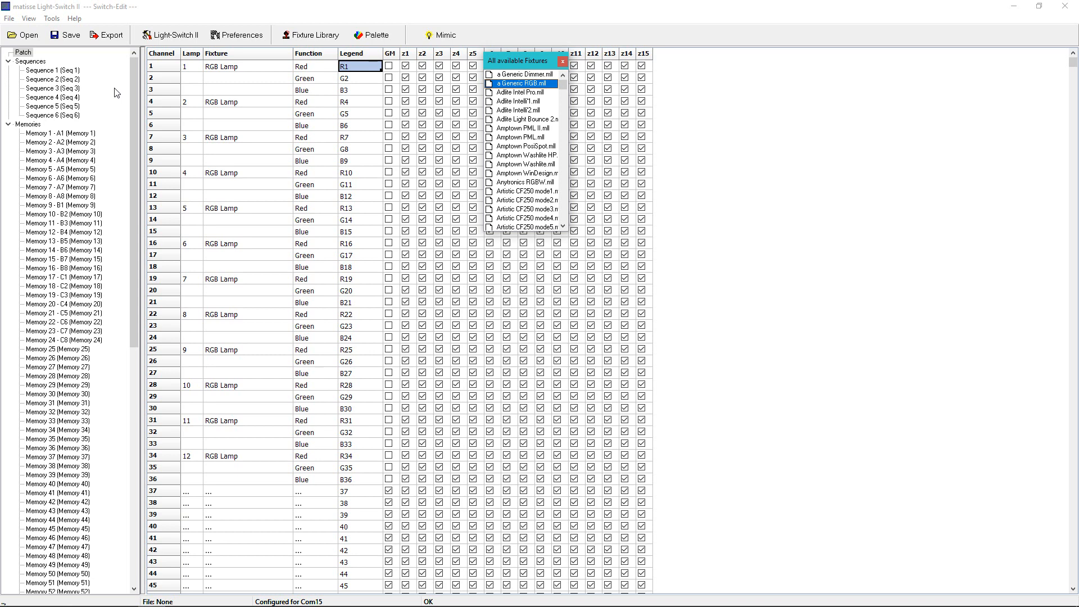
Step: Open the fixture palettes for Memory 1 and apply the White palette to RGB lamps 1 and 2 individually
{"action": "left_click", "coordinate": [41, 137]}
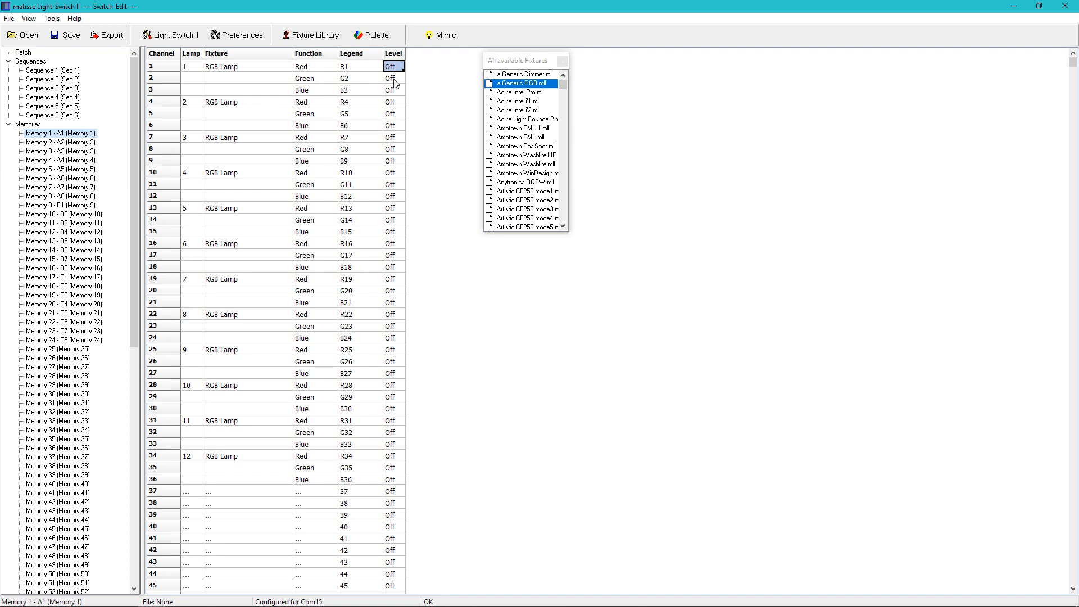
{"action": "left_click", "coordinate": [376, 36]}
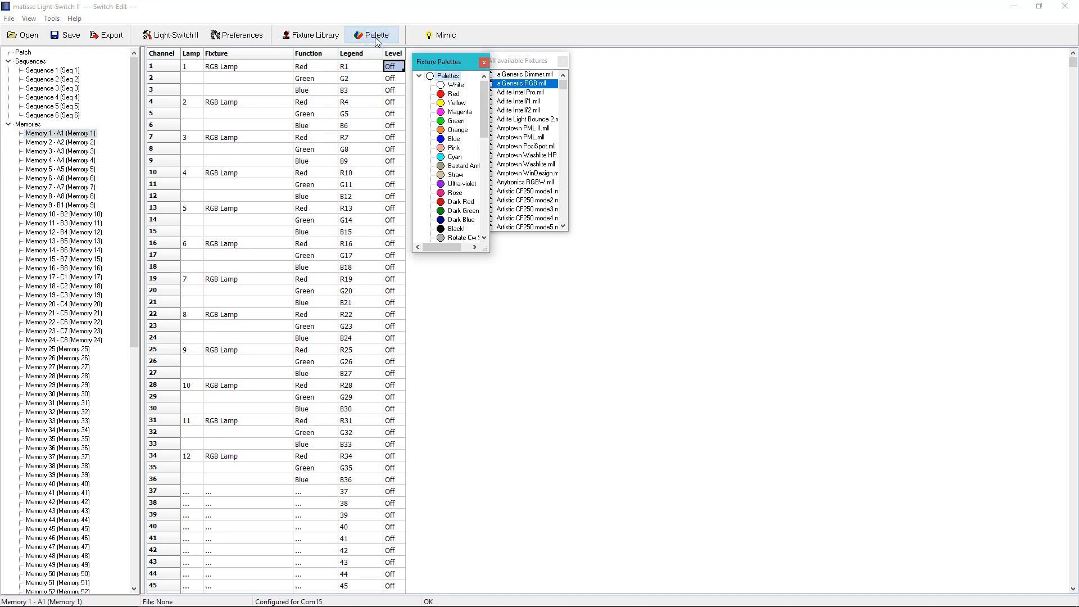
{"action": "left_click", "coordinate": [455, 85]}
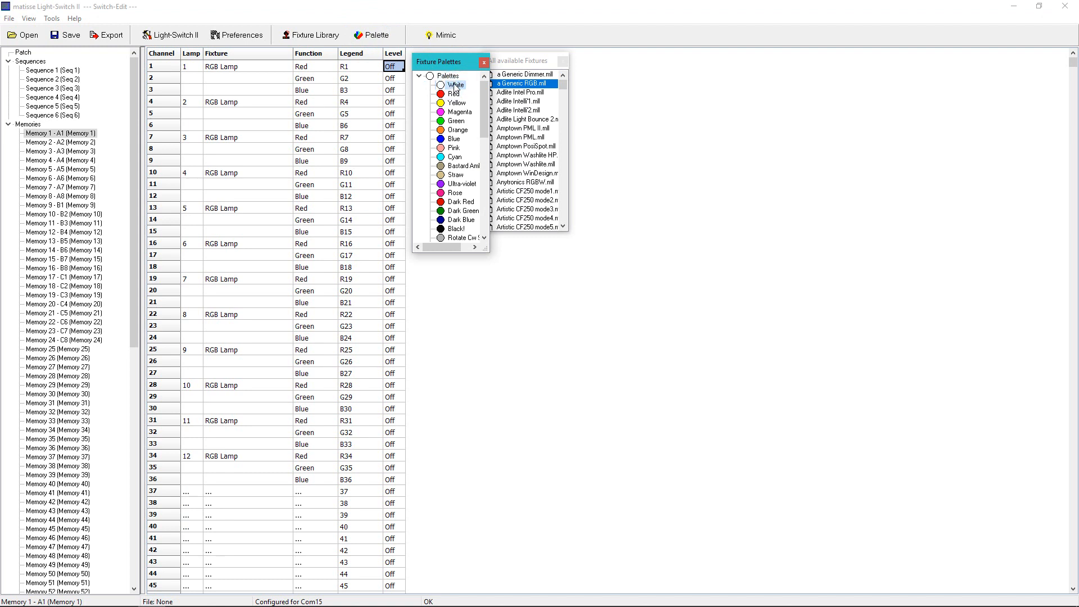
{"action": "left_click_drag", "start_coordinate": [455, 87], "coordinate": [394, 77]}
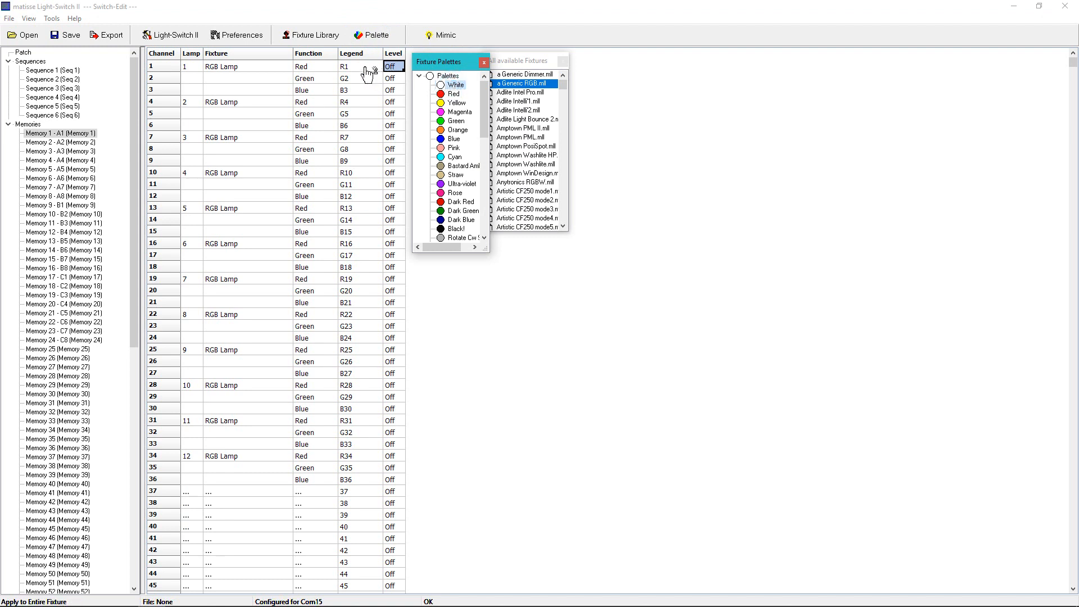
{"action": "left_click_drag", "start_coordinate": [366, 68], "coordinate": [366, 68]}
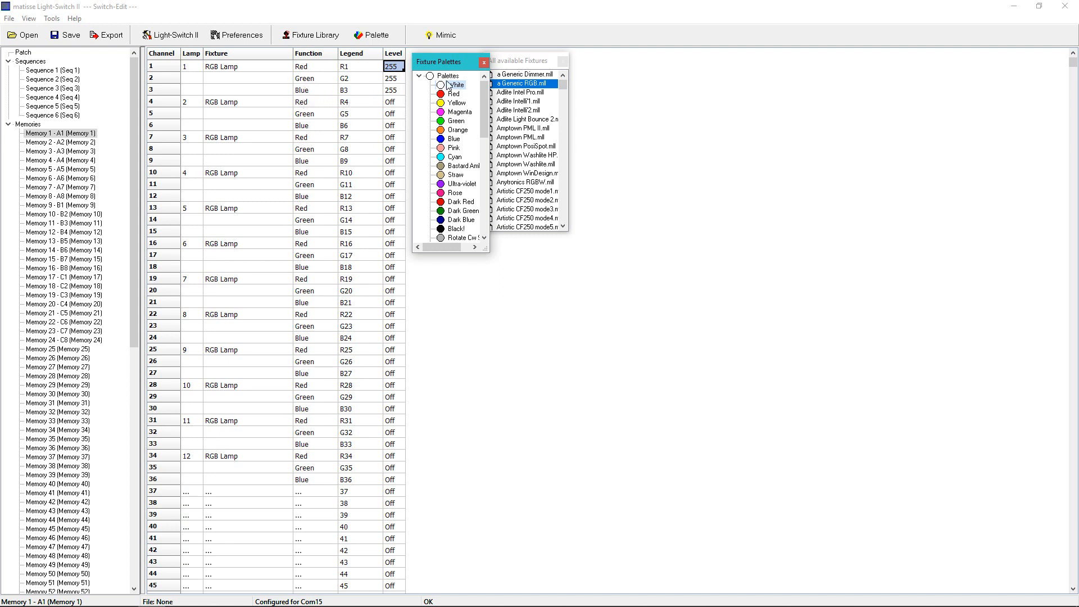
{"action": "left_click_drag", "start_coordinate": [456, 85], "coordinate": [391, 104]}
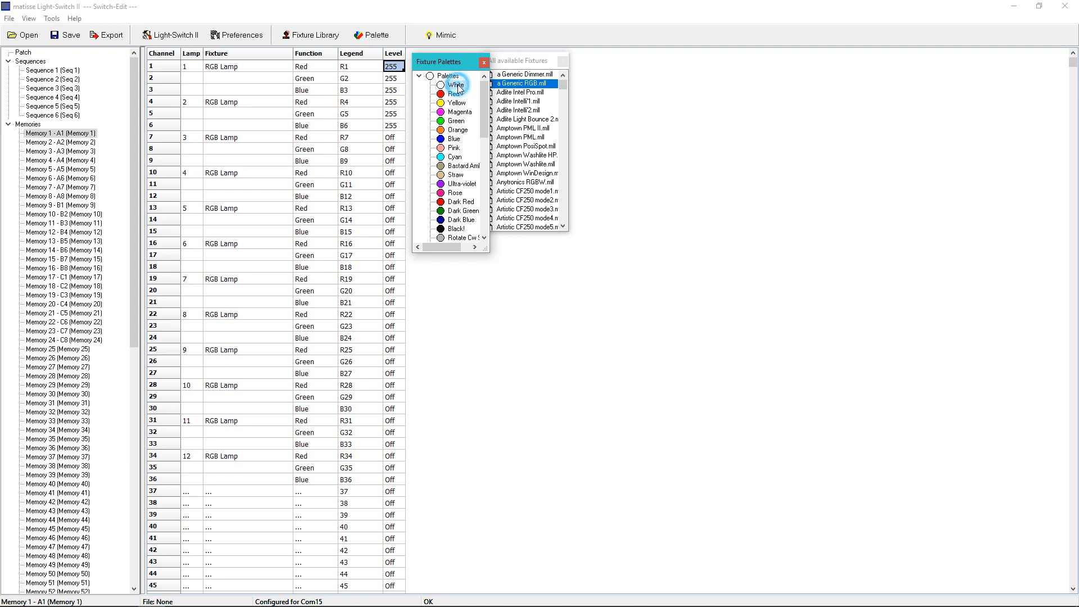
Step: Assign the White, Red, Green and Blue palettes to the whole of Memories 1, 2, 3 and 4 respectively
{"action": "left_click_drag", "start_coordinate": [458, 87], "coordinate": [81, 137]}
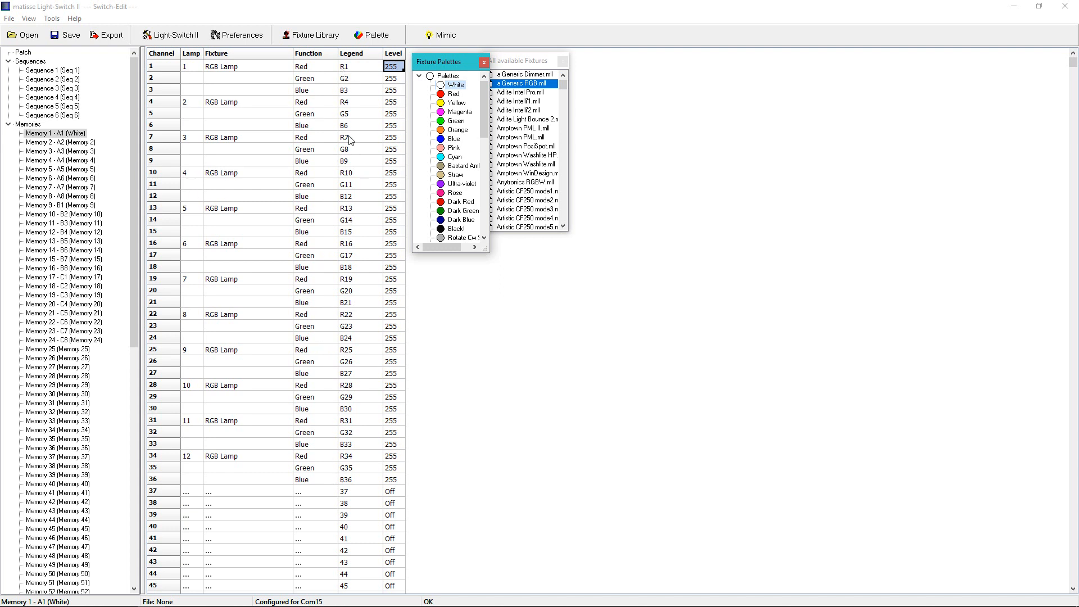
{"action": "left_click", "coordinate": [68, 143]}
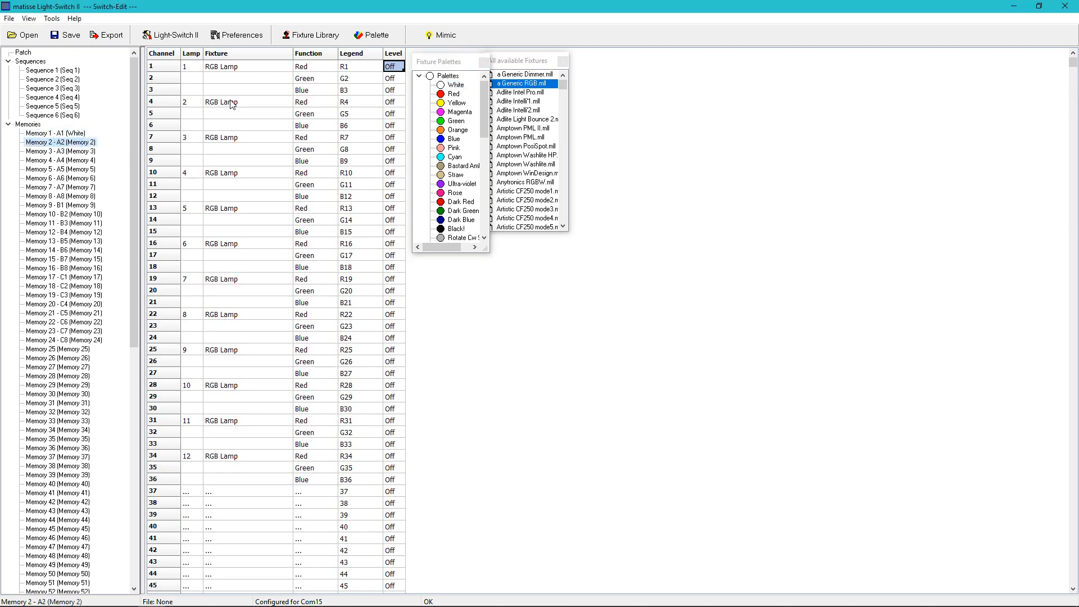
{"action": "left_click_drag", "start_coordinate": [447, 96], "coordinate": [80, 147]}
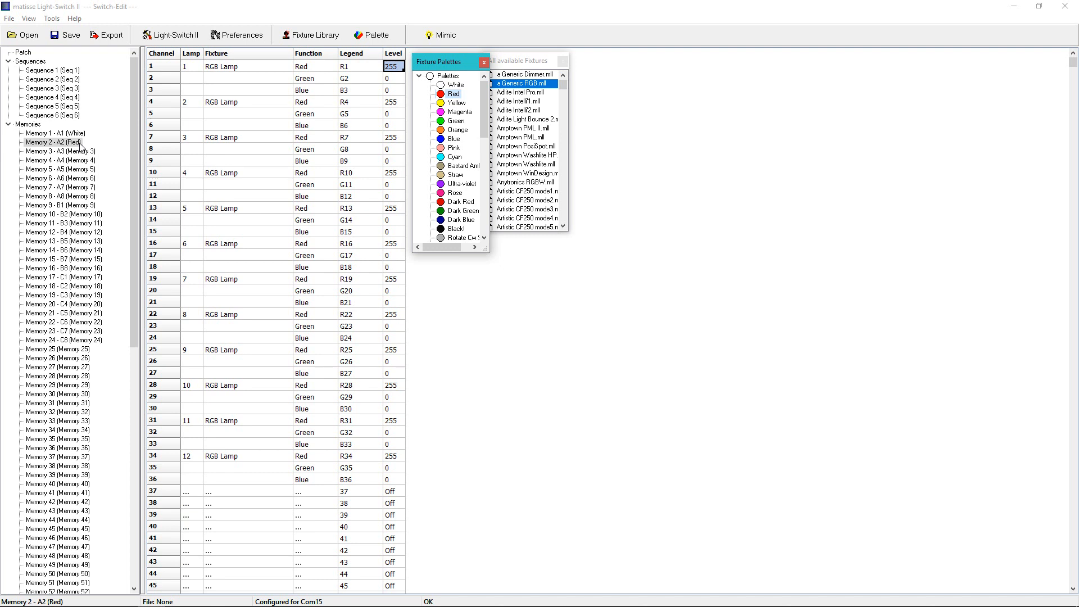
{"action": "left_click_drag", "start_coordinate": [443, 122], "coordinate": [86, 156]}
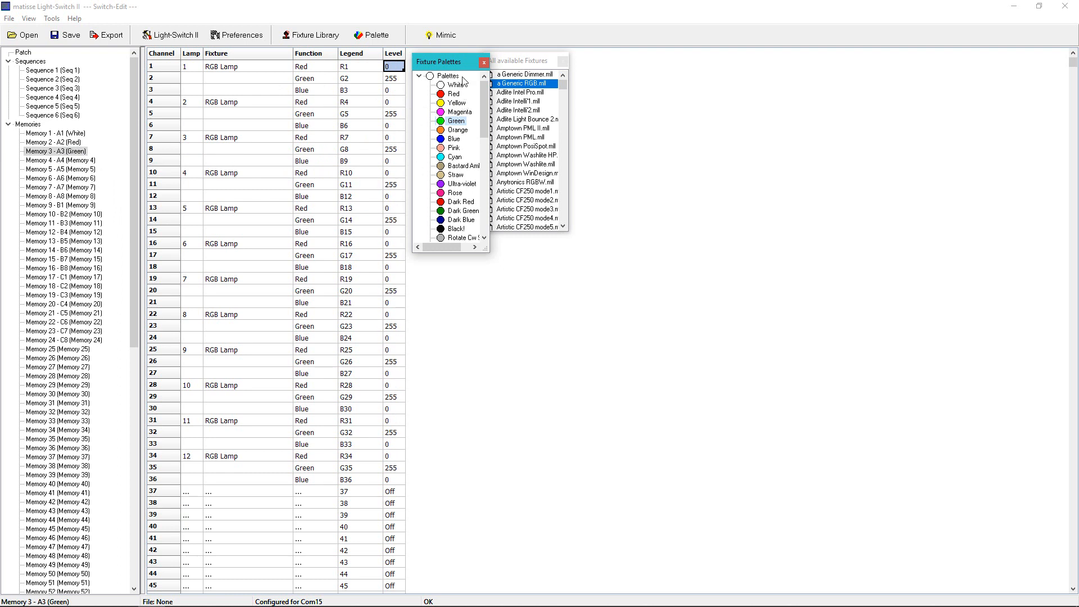
{"action": "left_click_drag", "start_coordinate": [450, 140], "coordinate": [92, 167]}
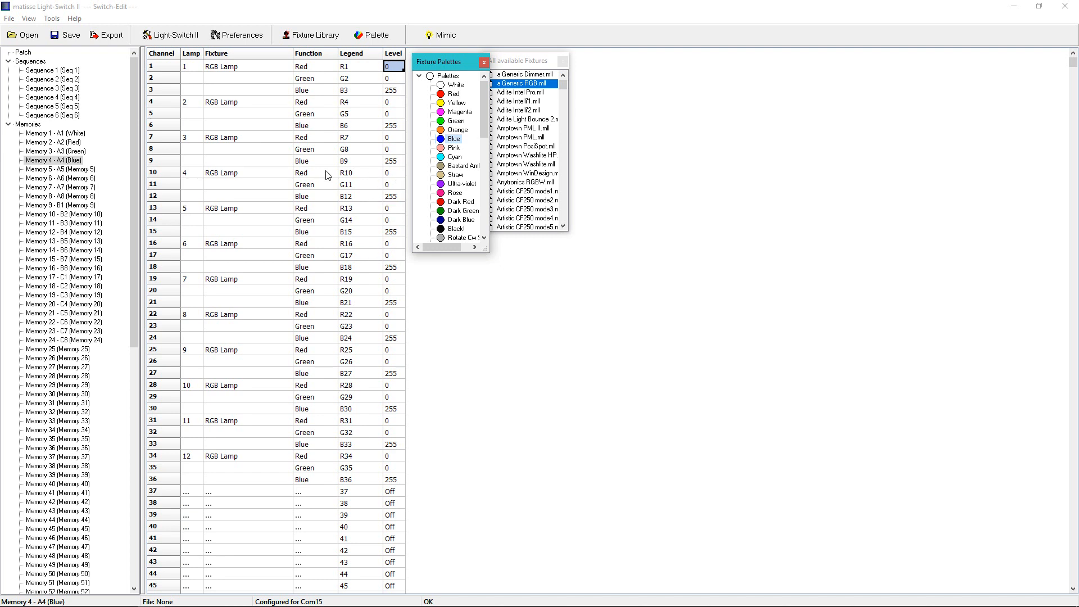
Step: Set the fade time of Memory 1 (White) to 3.0 seconds, keeping its name
{"action": "left_click", "coordinate": [63, 135]}
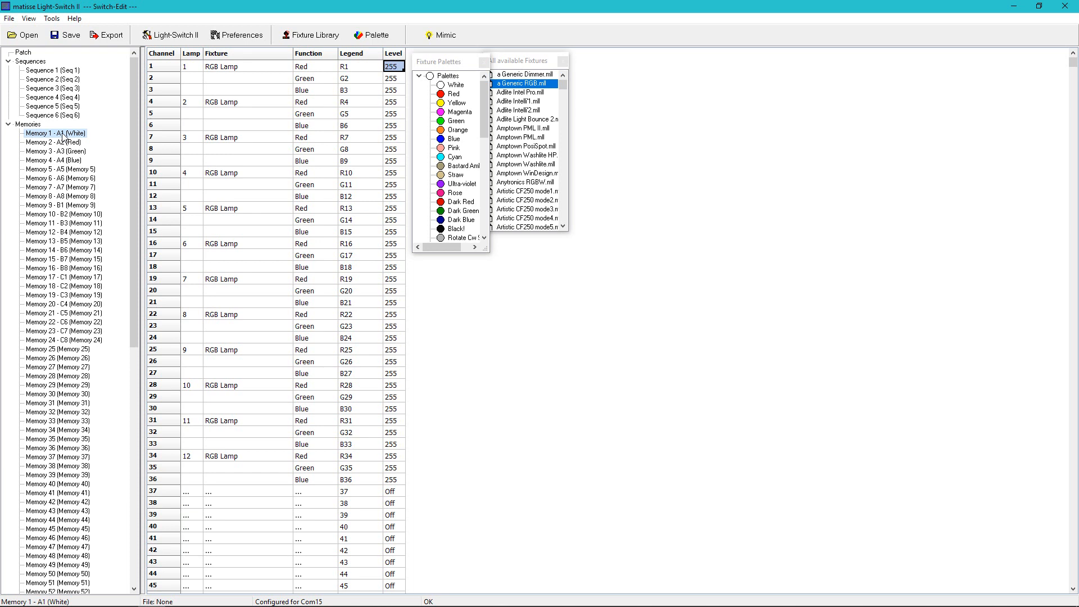
{"action": "right_click", "coordinate": [63, 136]}
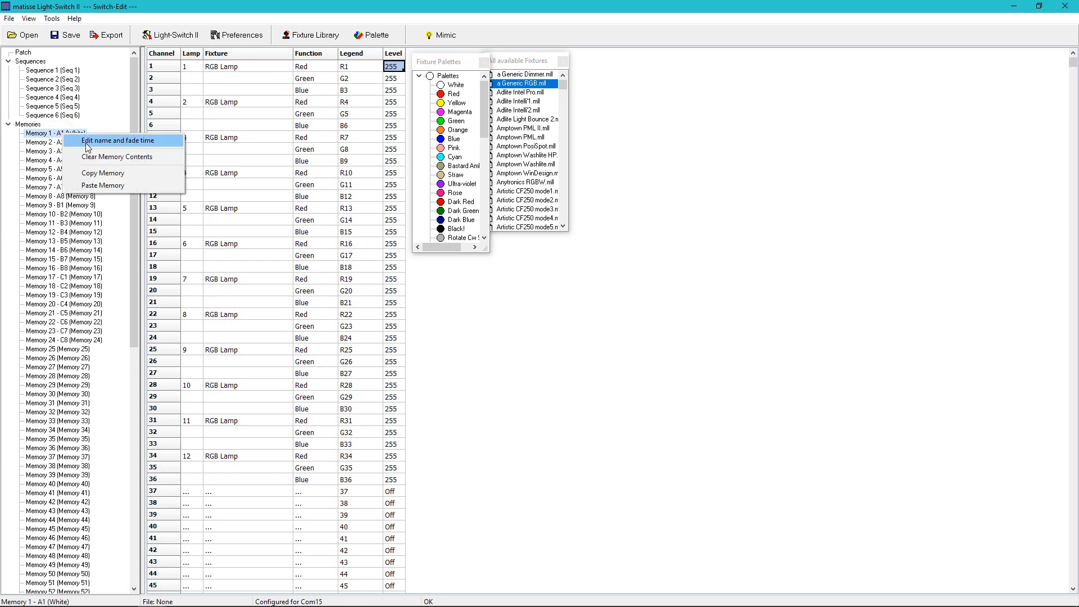
{"action": "left_click", "coordinate": [89, 139]}
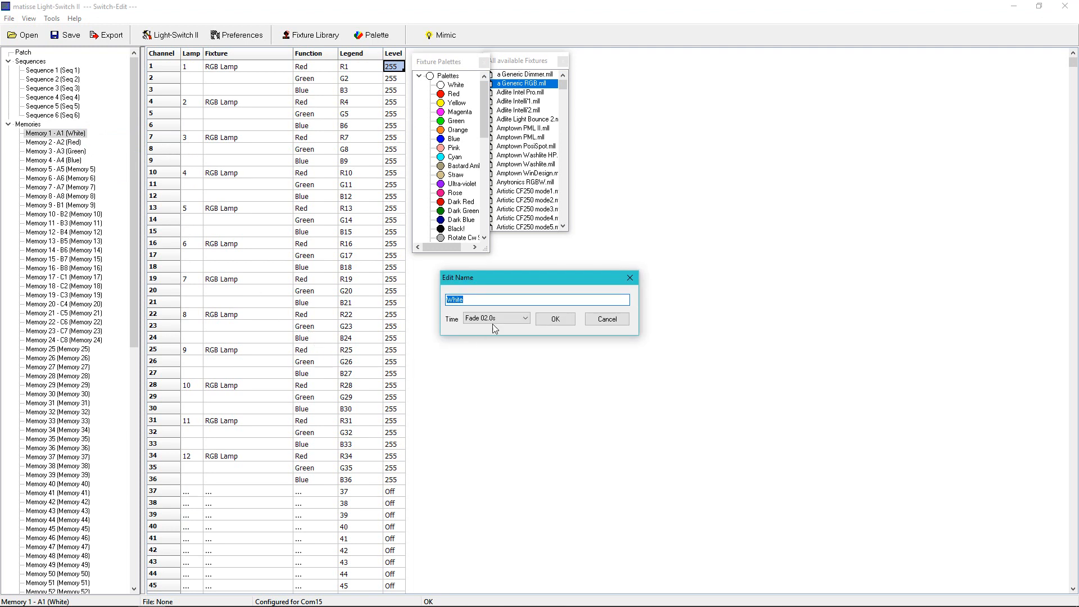
{"action": "left_click", "coordinate": [497, 319]}
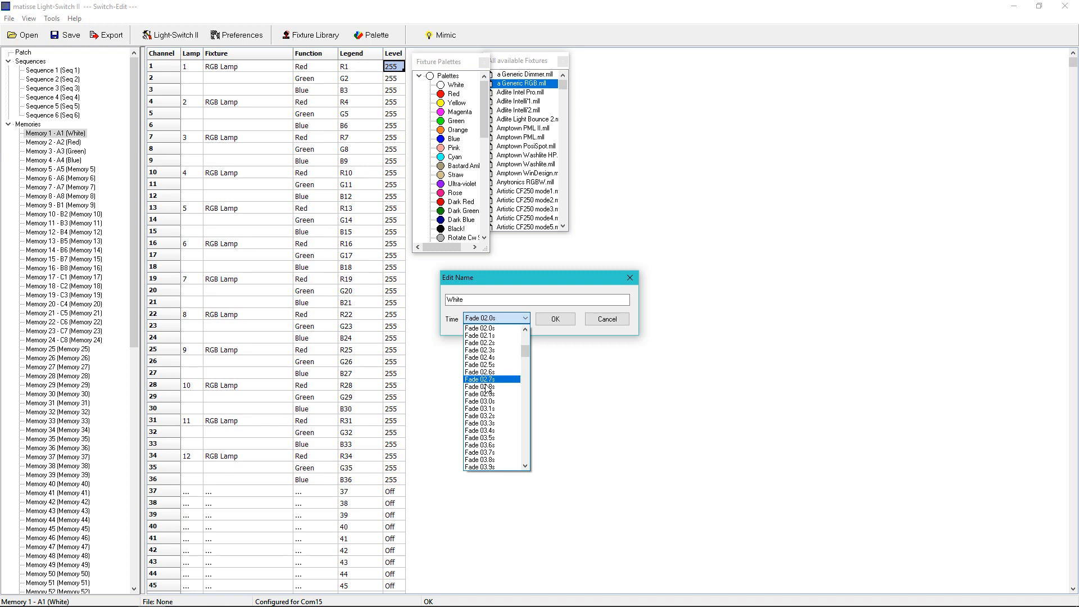
{"action": "left_click", "coordinate": [493, 402]}
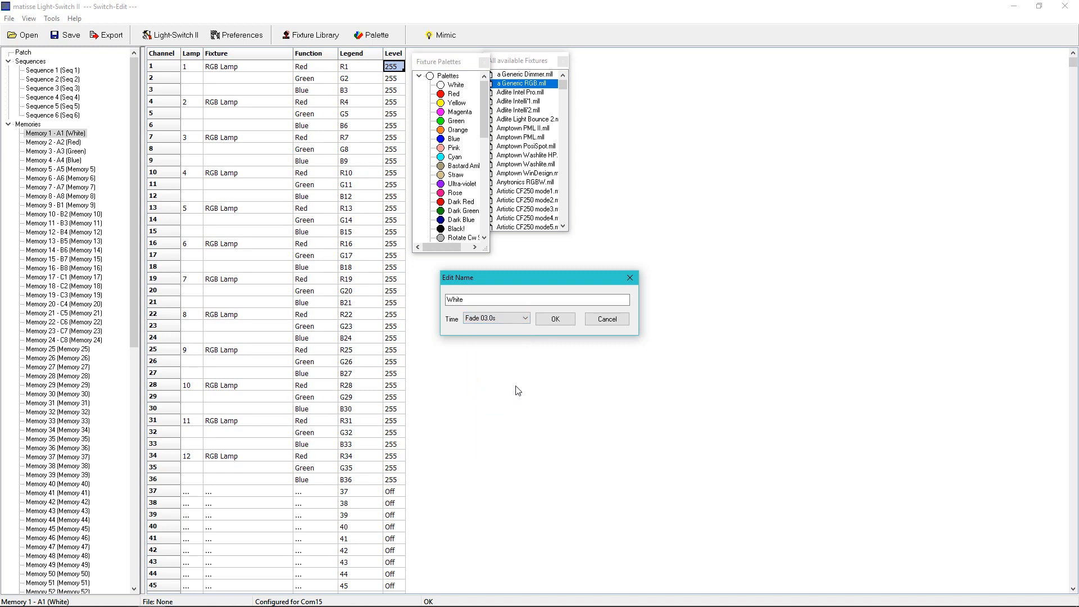
{"action": "left_click", "coordinate": [555, 318]}
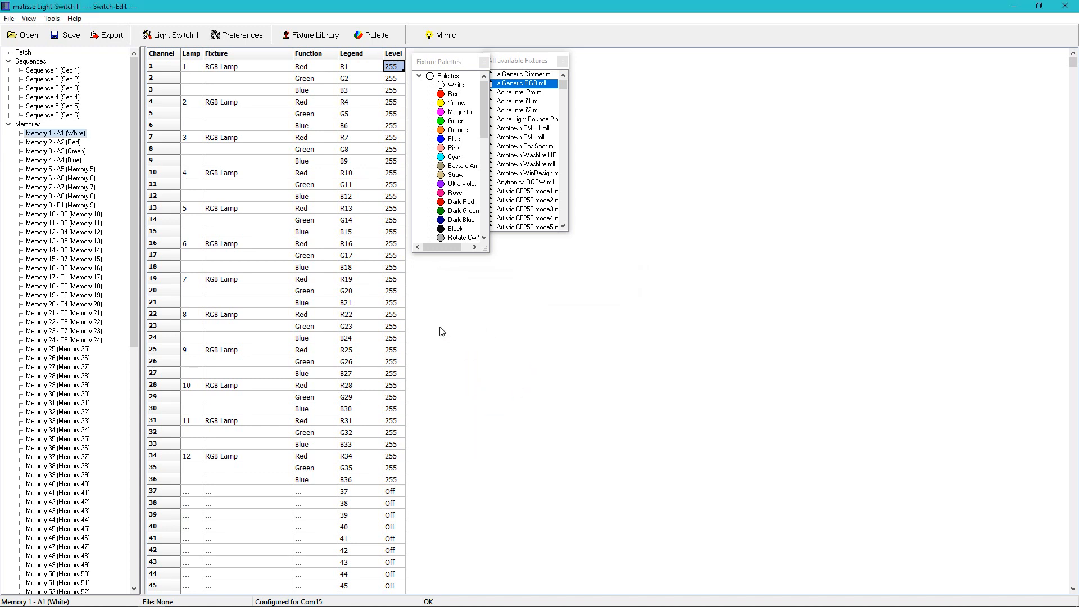
Step: Set the fade time of Memory 2 (Red) to 3.0 seconds, keeping its name
{"action": "left_click", "coordinate": [48, 143]}
{"action": "right_click", "coordinate": [63, 143]}
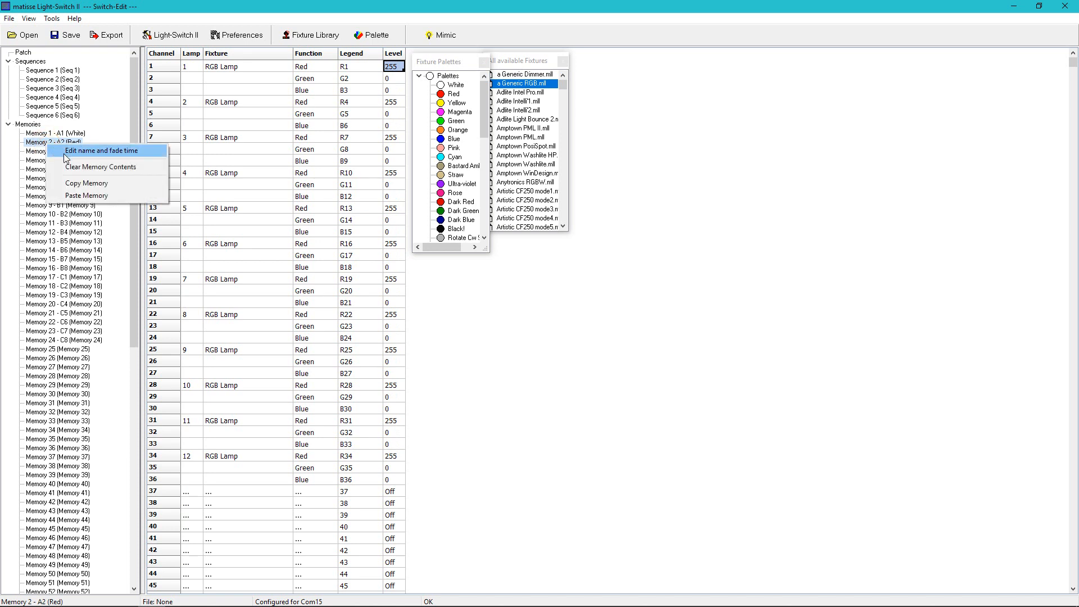
{"action": "left_click", "coordinate": [63, 152]}
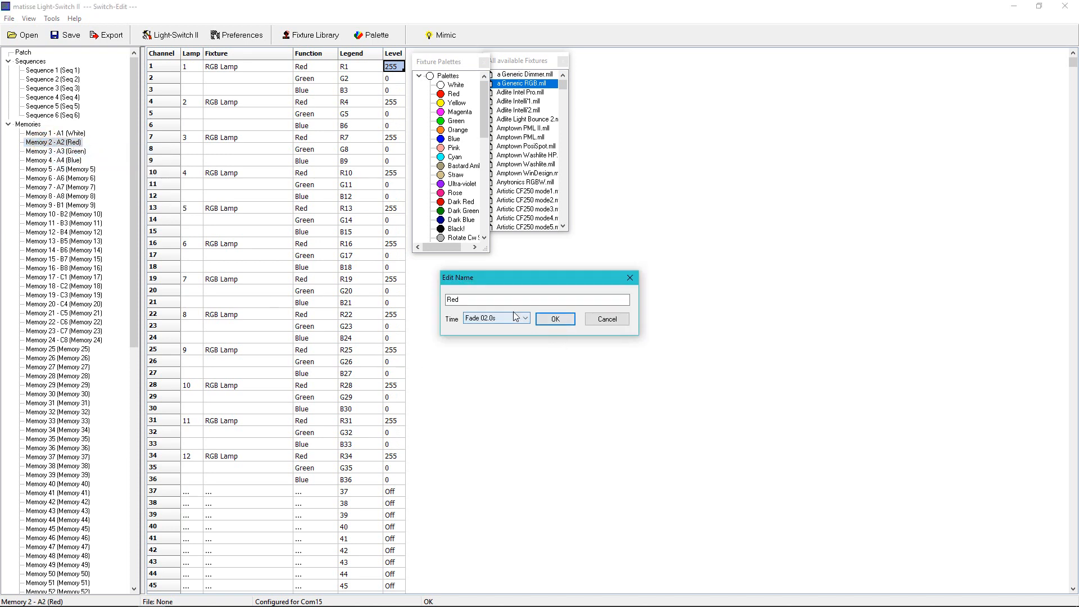
{"action": "left_click", "coordinate": [515, 318]}
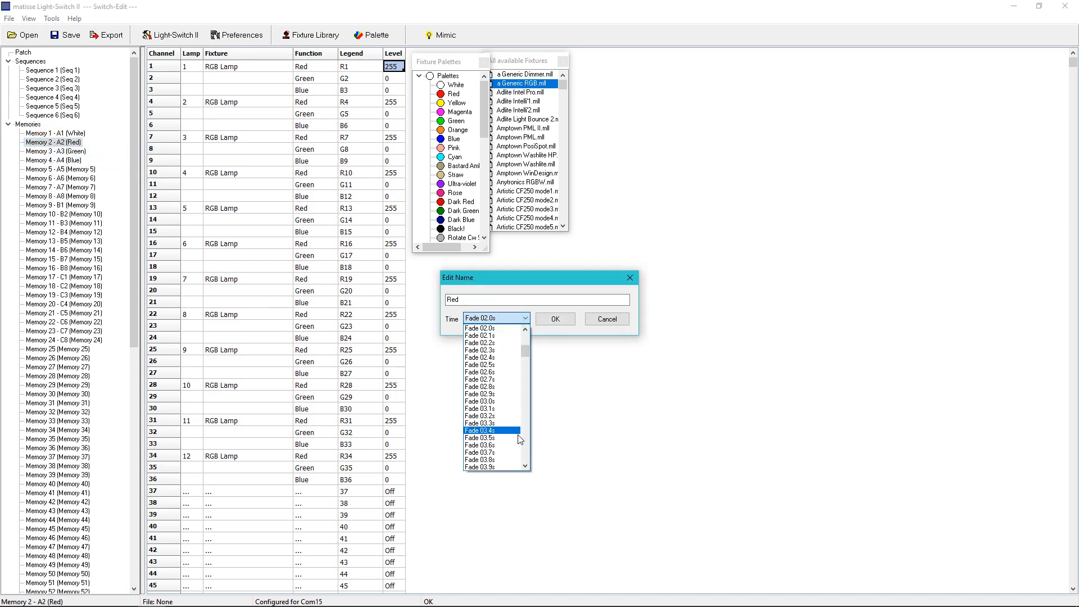
{"action": "left_click", "coordinate": [489, 401]}
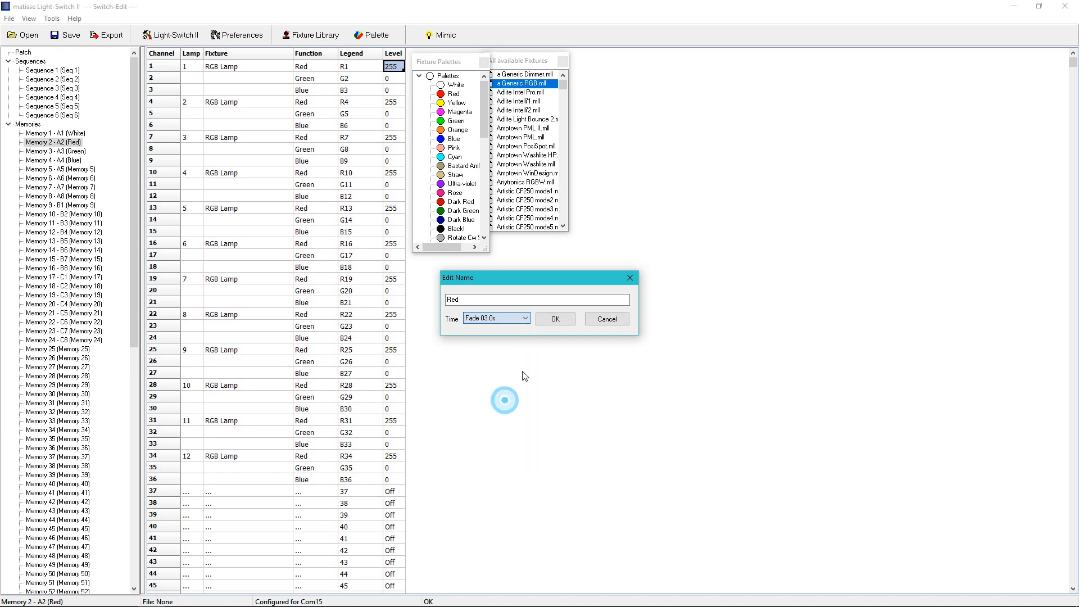
{"action": "left_click", "coordinate": [554, 319]}
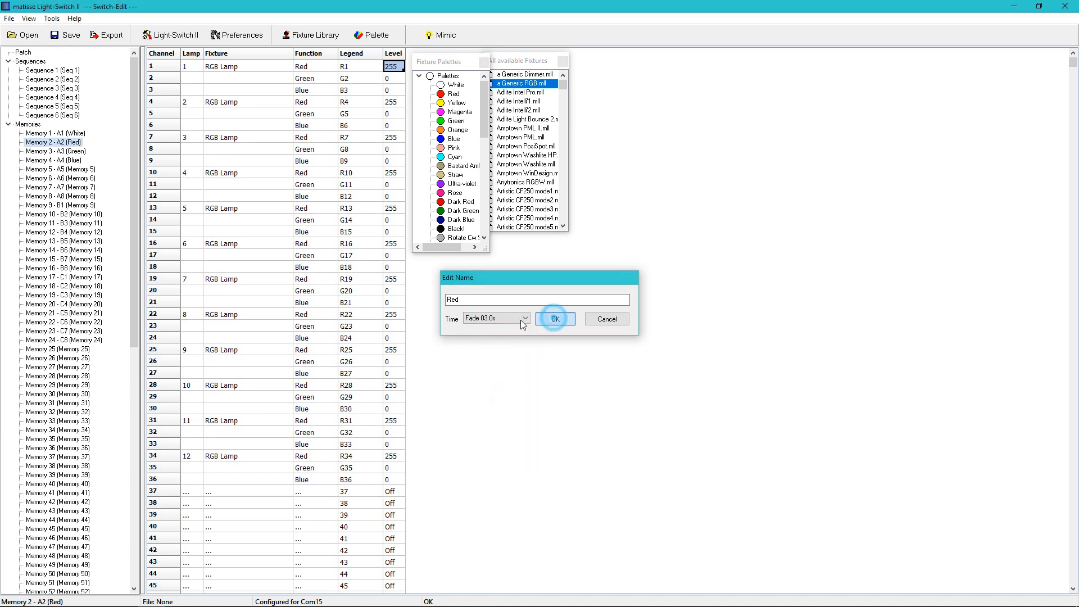
Step: Set the fade time of Memory 3 (Green) to 3.0 seconds, keeping its name
{"action": "left_click", "coordinate": [58, 153]}
{"action": "right_click", "coordinate": [63, 158]}
{"action": "left_click", "coordinate": [101, 158]}
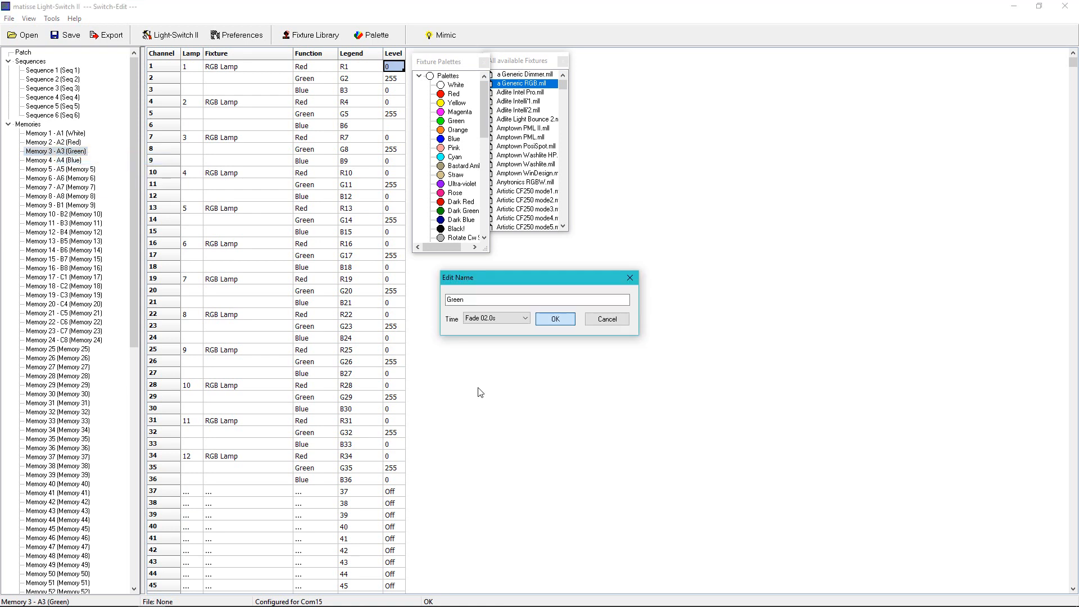
{"action": "left_click", "coordinate": [520, 319]}
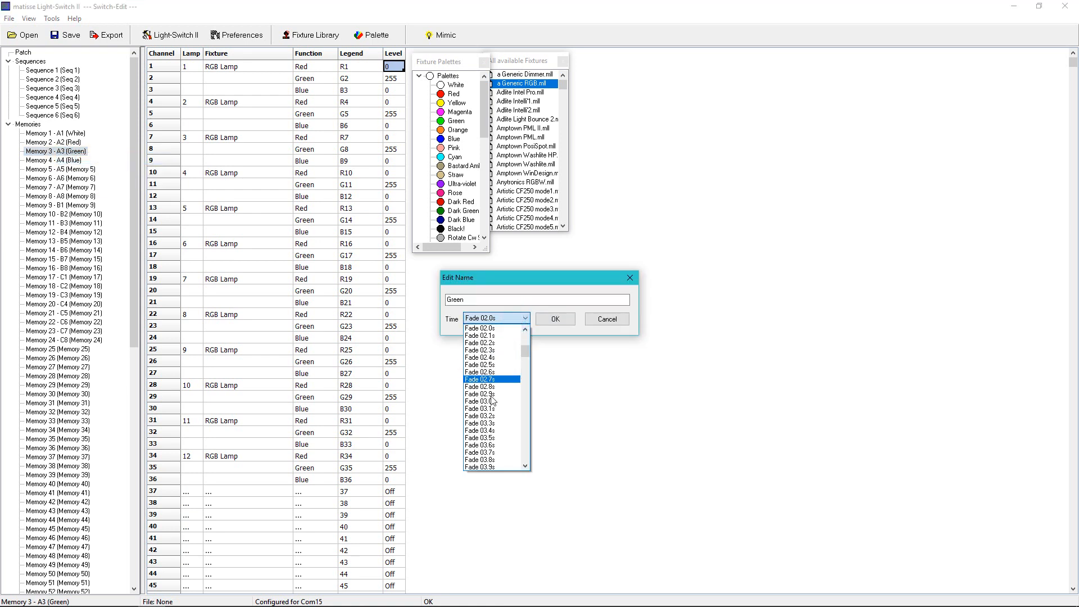
{"action": "left_click", "coordinate": [497, 402]}
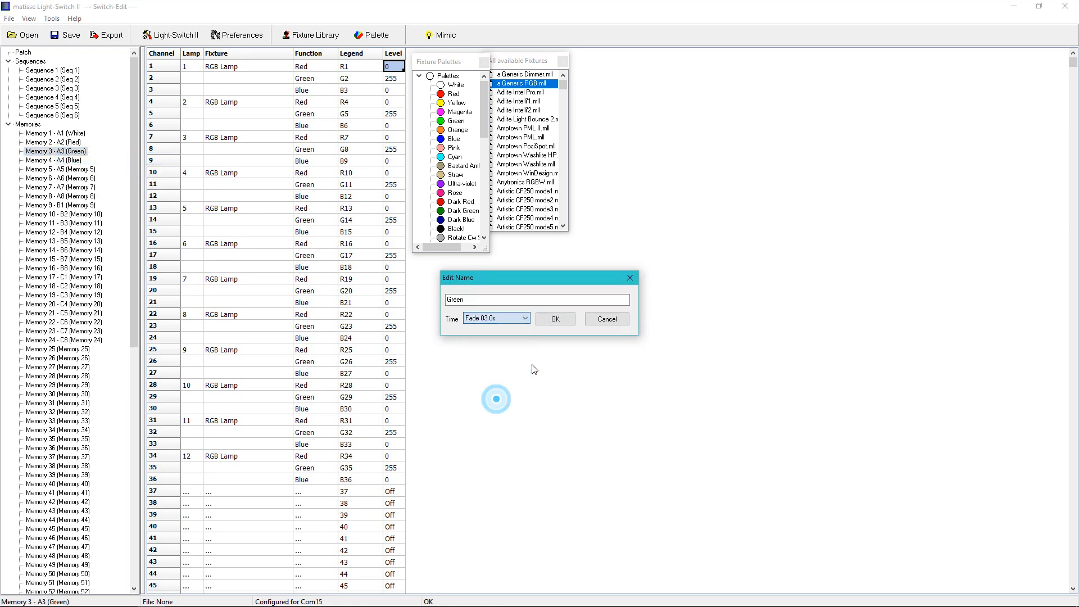
{"action": "left_click", "coordinate": [555, 320]}
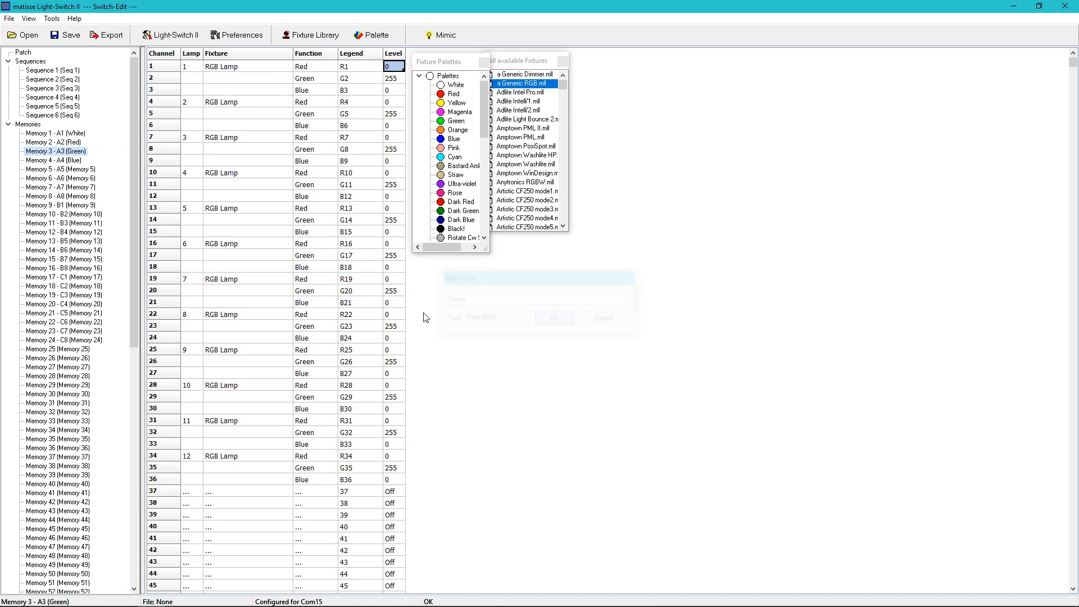
Step: Set the fade time of Memory 4 (Blue) to 3.0 seconds, keeping its name
{"action": "left_click", "coordinate": [61, 161]}
{"action": "right_click", "coordinate": [61, 161]}
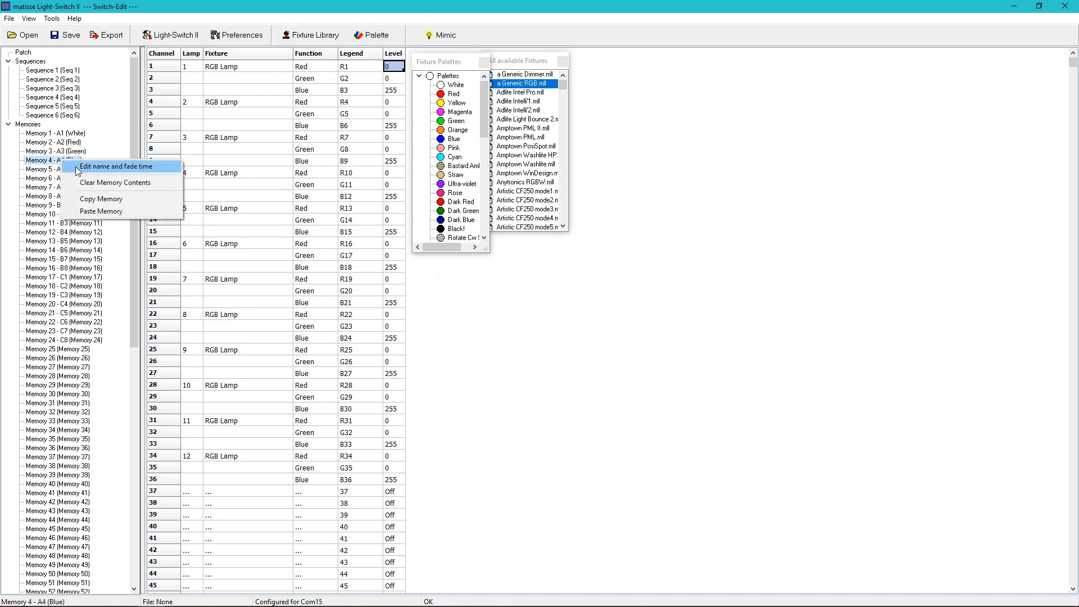
{"action": "left_click", "coordinate": [83, 169]}
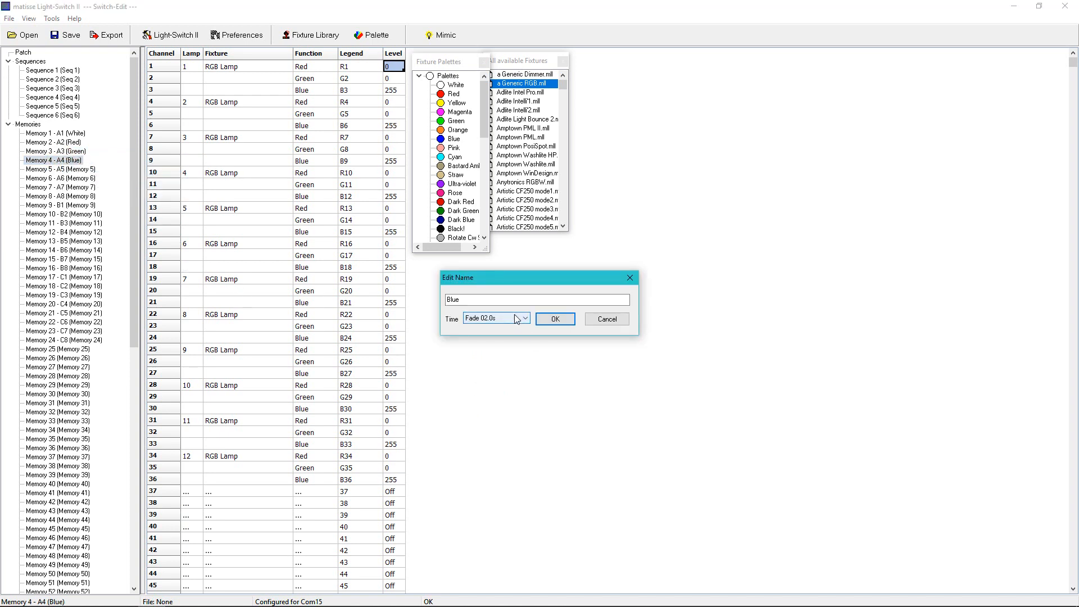
{"action": "left_click", "coordinate": [514, 319]}
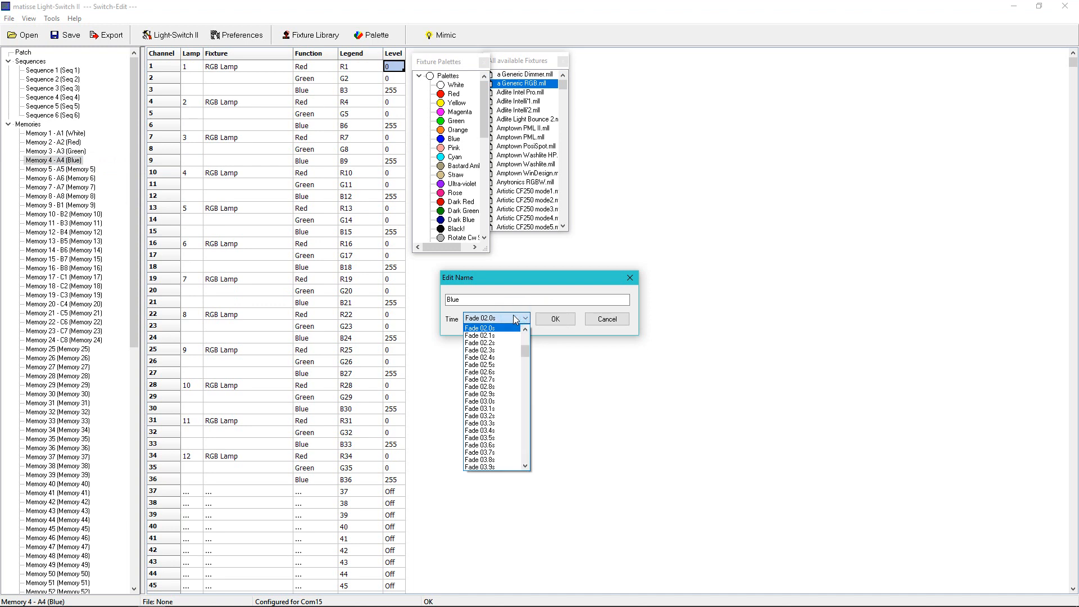
{"action": "left_click", "coordinate": [504, 401]}
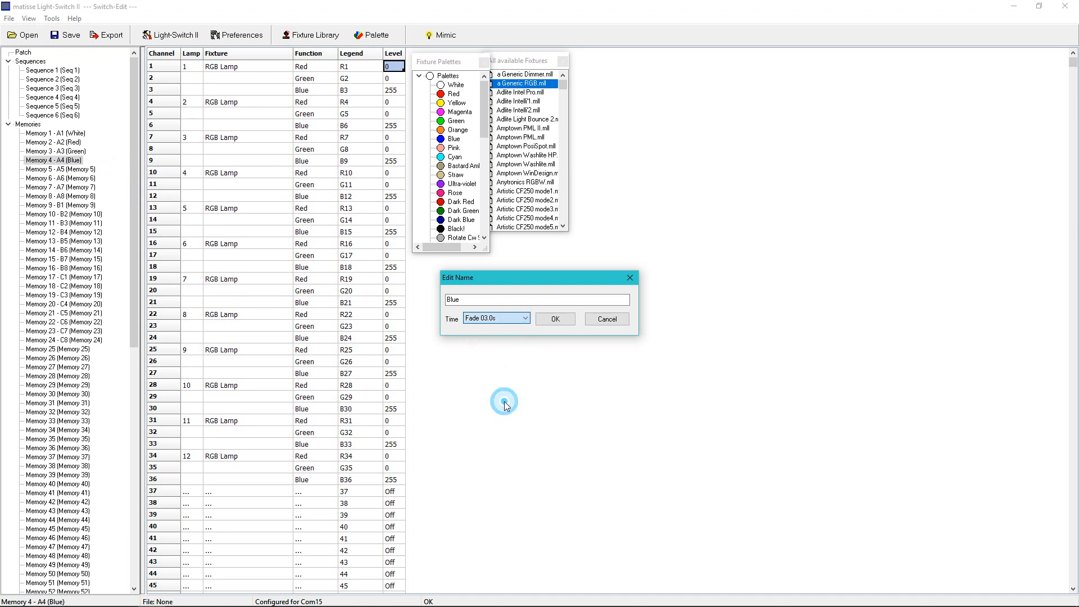
{"action": "left_click", "coordinate": [557, 319]}
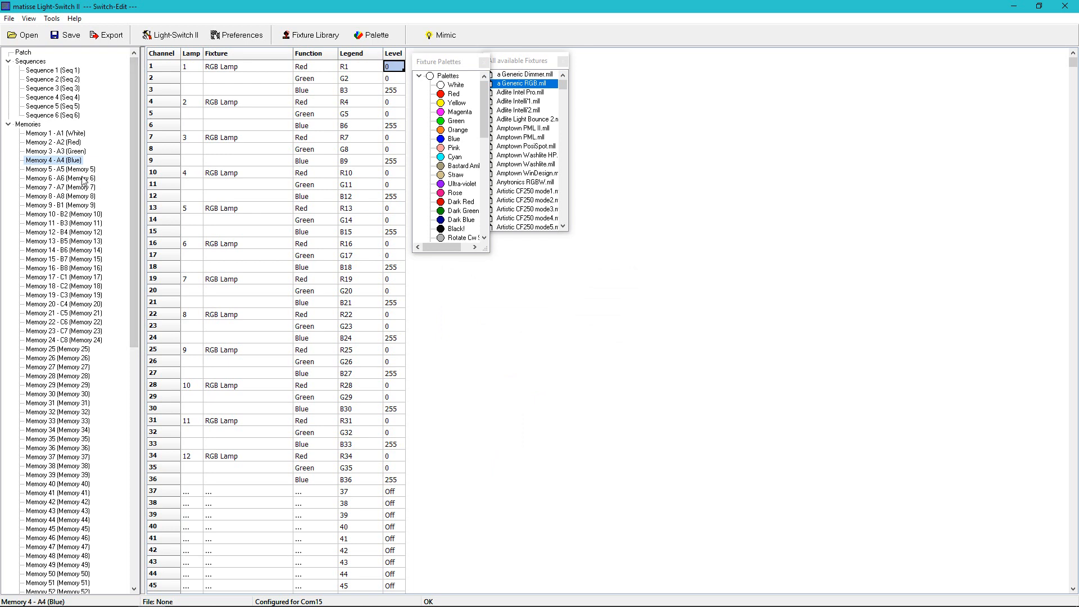
Step: Open Sequence 1 and set the time of step 5 to Loop to Seq 1
{"action": "left_click", "coordinate": [47, 71]}
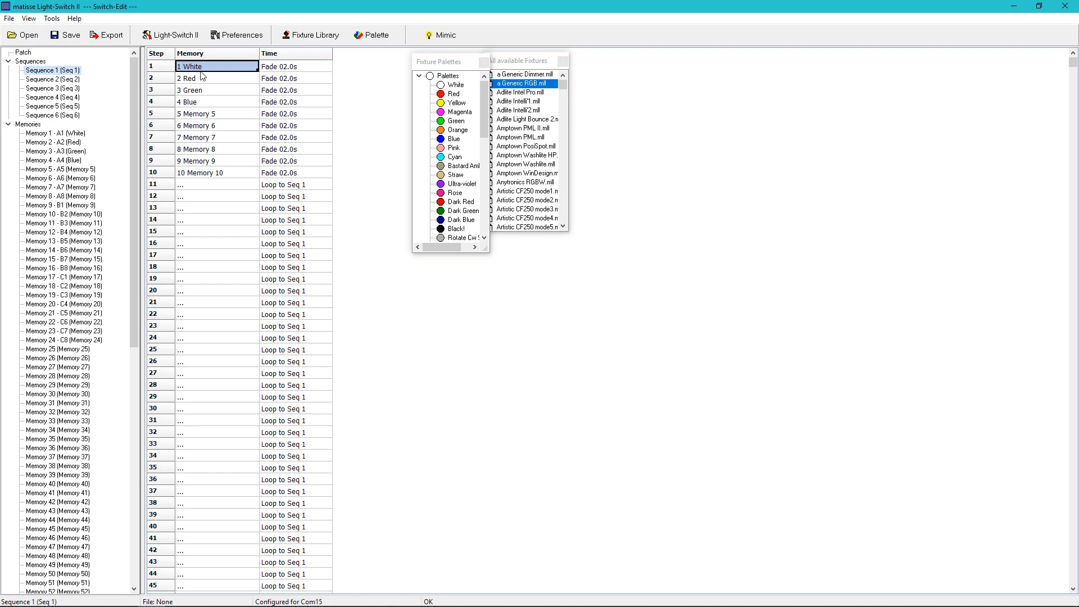
{"action": "left_click", "coordinate": [205, 114]}
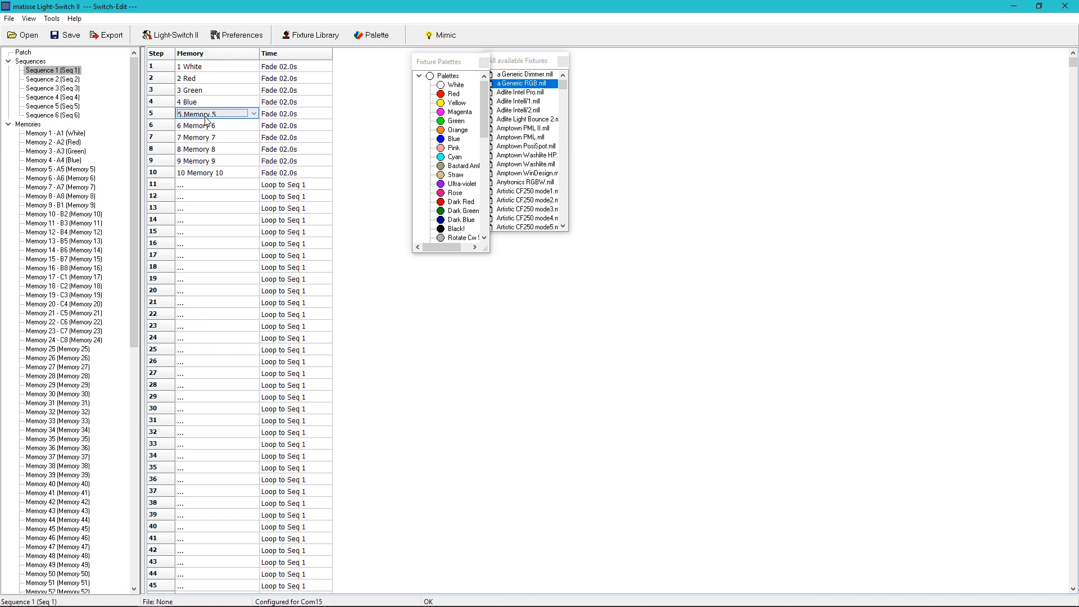
{"action": "left_click", "coordinate": [255, 115]}
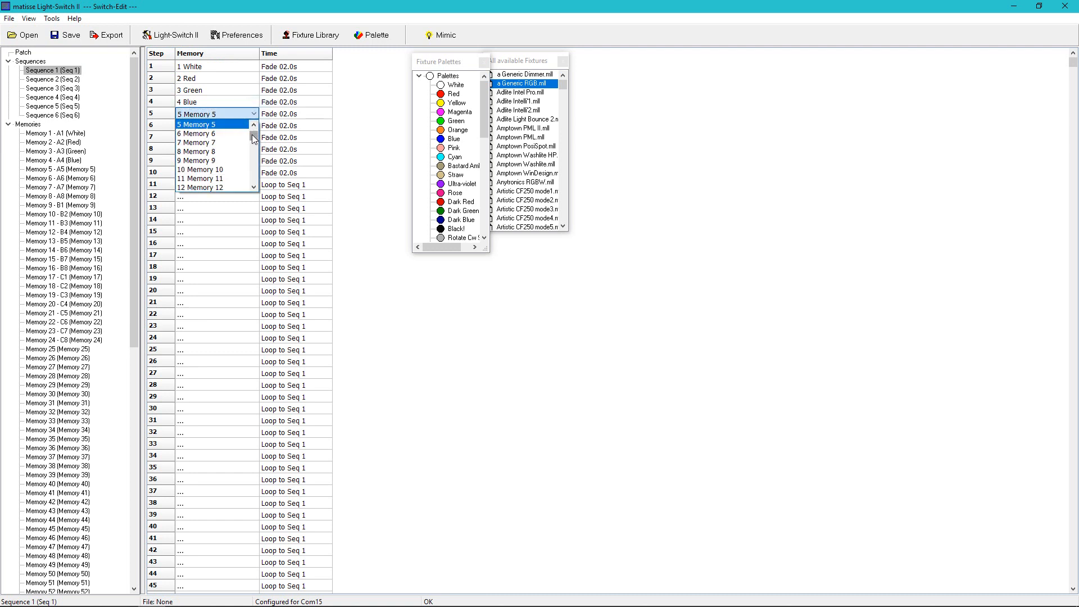
{"action": "left_click_drag", "start_coordinate": [254, 139], "coordinate": [256, 197]}
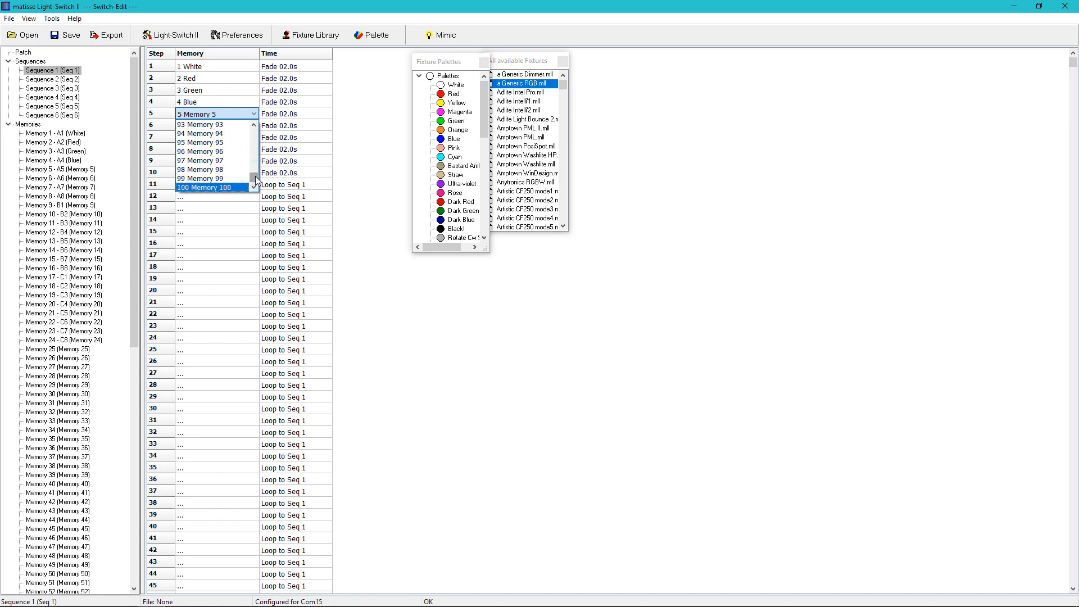
{"action": "left_click_drag", "start_coordinate": [255, 179], "coordinate": [253, 131]}
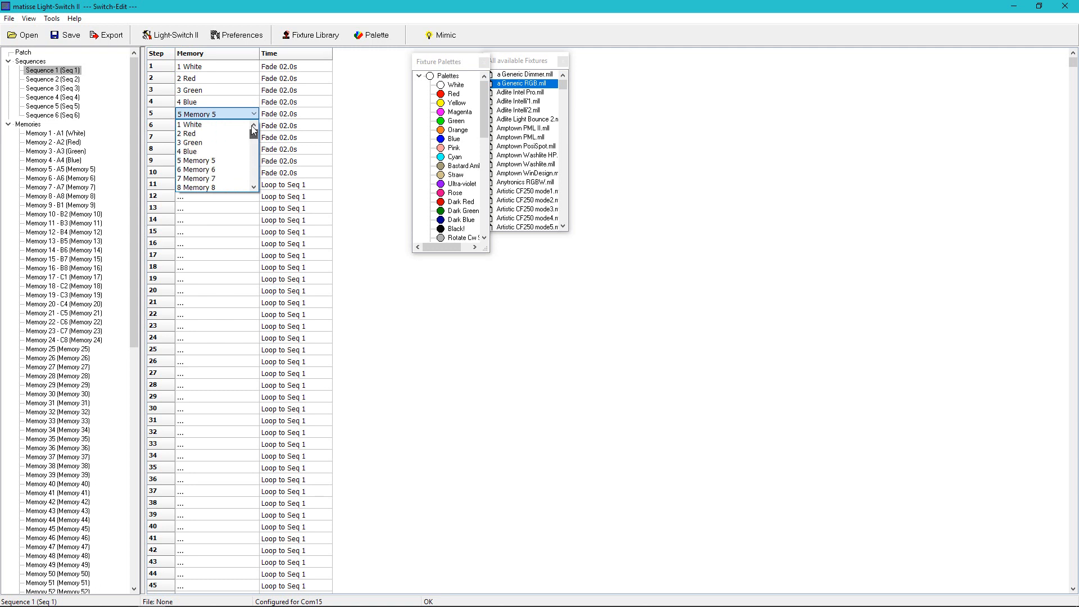
{"action": "left_click", "coordinate": [280, 115]}
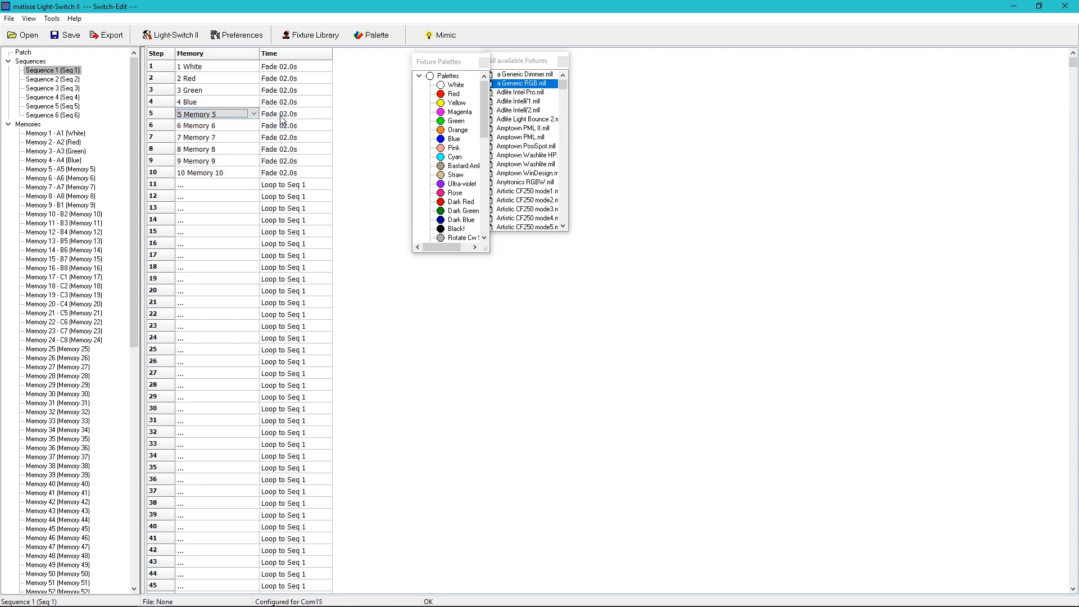
{"action": "left_click", "coordinate": [327, 114]}
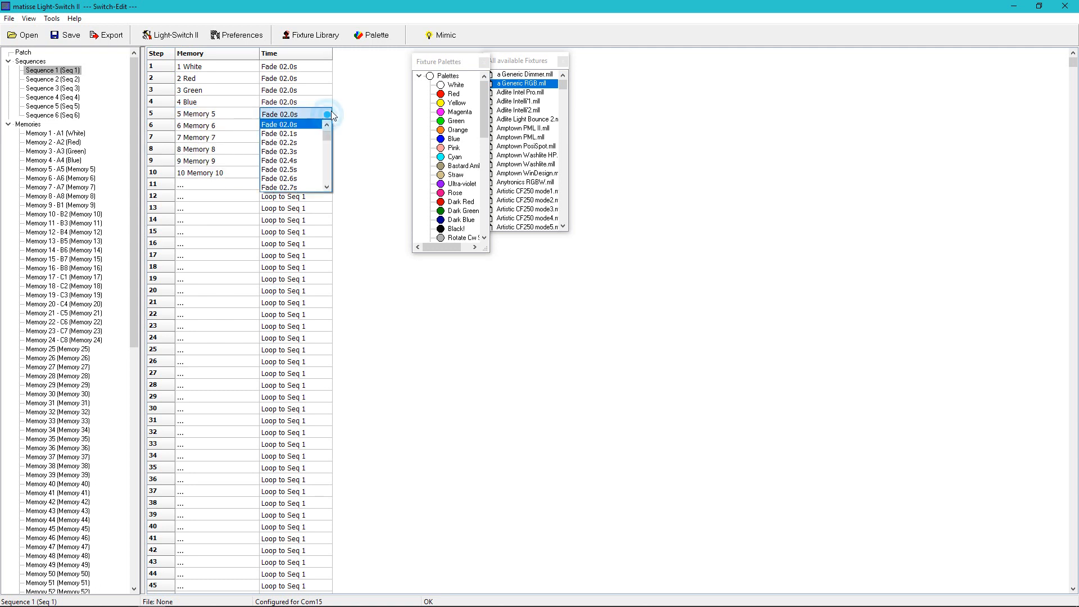
{"action": "left_click_drag", "start_coordinate": [328, 137], "coordinate": [327, 193]}
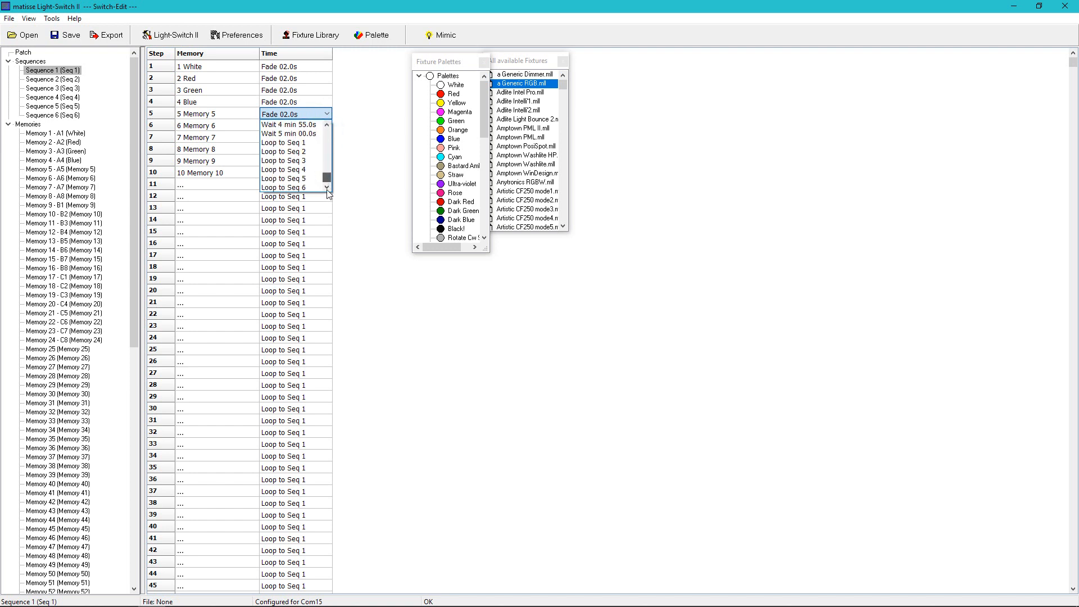
{"action": "left_click", "coordinate": [285, 144]}
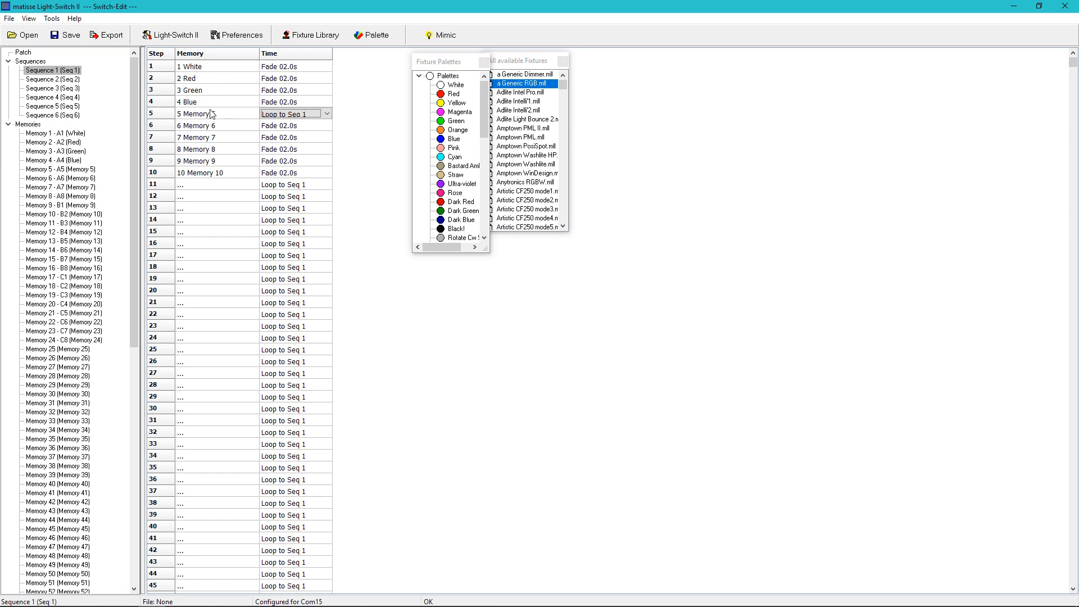
Step: Set the time of step 1 (White) in Sequence 1 to Fade 14.0s
{"action": "left_click", "coordinate": [302, 67]}
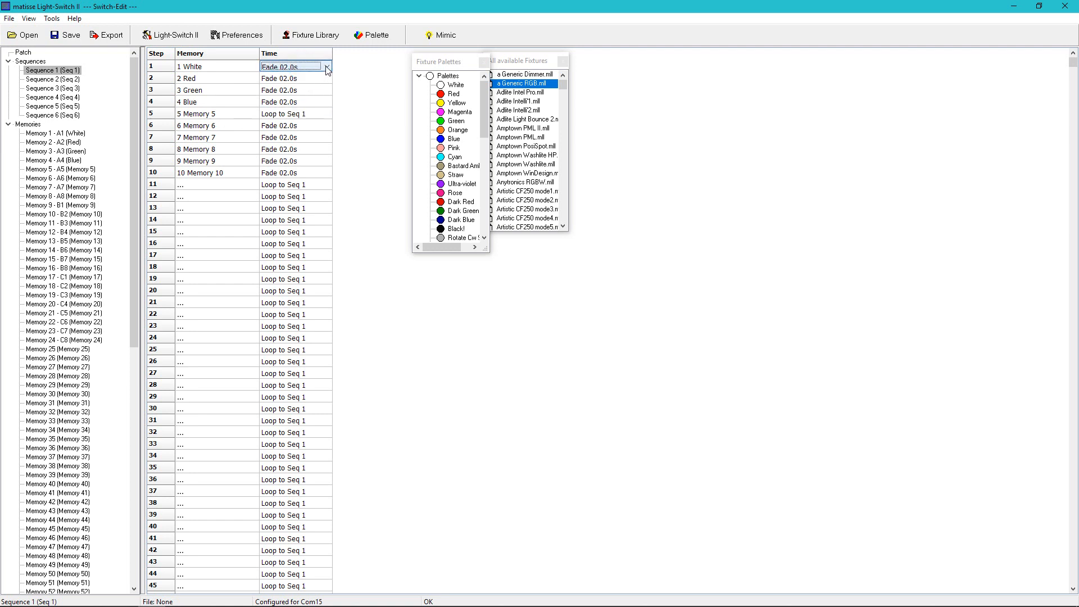
{"action": "left_click", "coordinate": [327, 67]}
{"action": "left_click", "coordinate": [328, 132]}
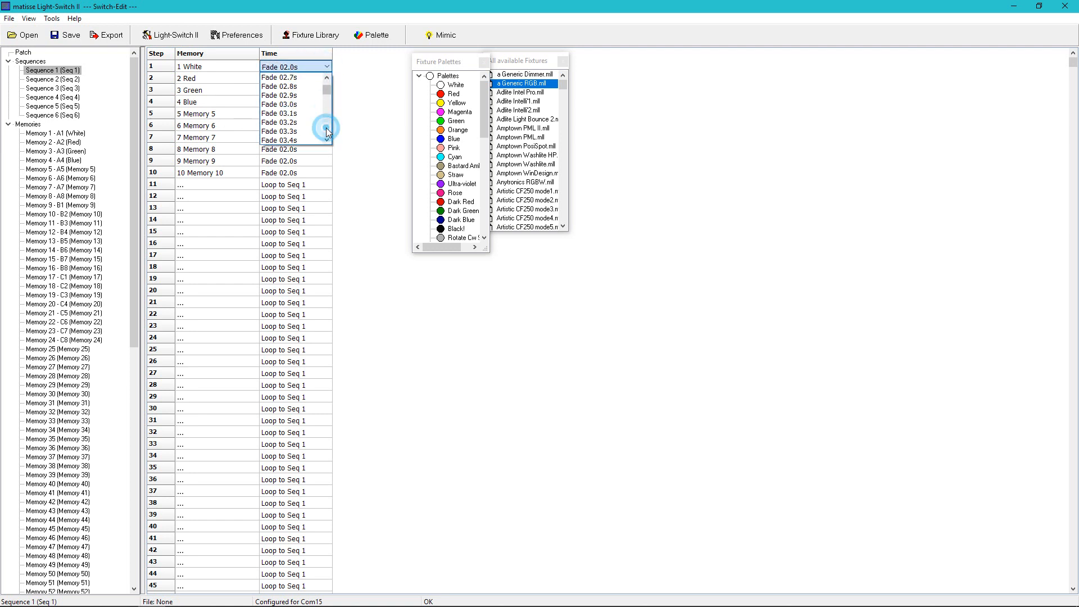
{"action": "left_click", "coordinate": [327, 129]}
{"action": "left_click", "coordinate": [326, 129]}
{"action": "left_click", "coordinate": [327, 128]}
{"action": "left_click", "coordinate": [327, 129]}
{"action": "left_click", "coordinate": [327, 129]}
{"action": "left_click", "coordinate": [326, 129]}
{"action": "left_click", "coordinate": [327, 129]}
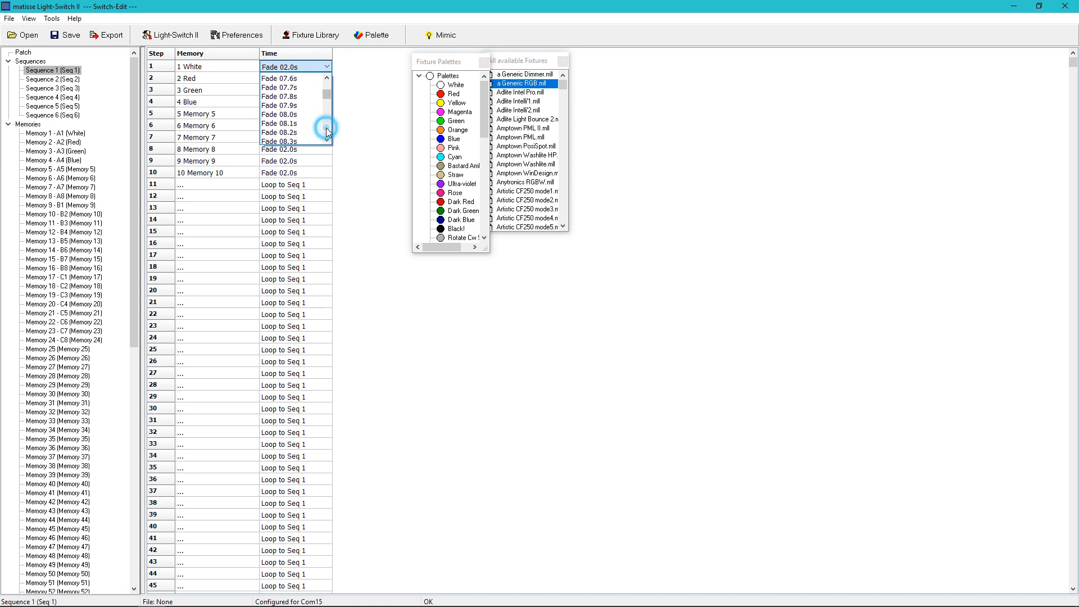
{"action": "left_click", "coordinate": [327, 130]}
{"action": "left_click", "coordinate": [327, 129]}
{"action": "left_click", "coordinate": [327, 129]}
{"action": "left_click", "coordinate": [327, 129]}
{"action": "left_click", "coordinate": [327, 130]}
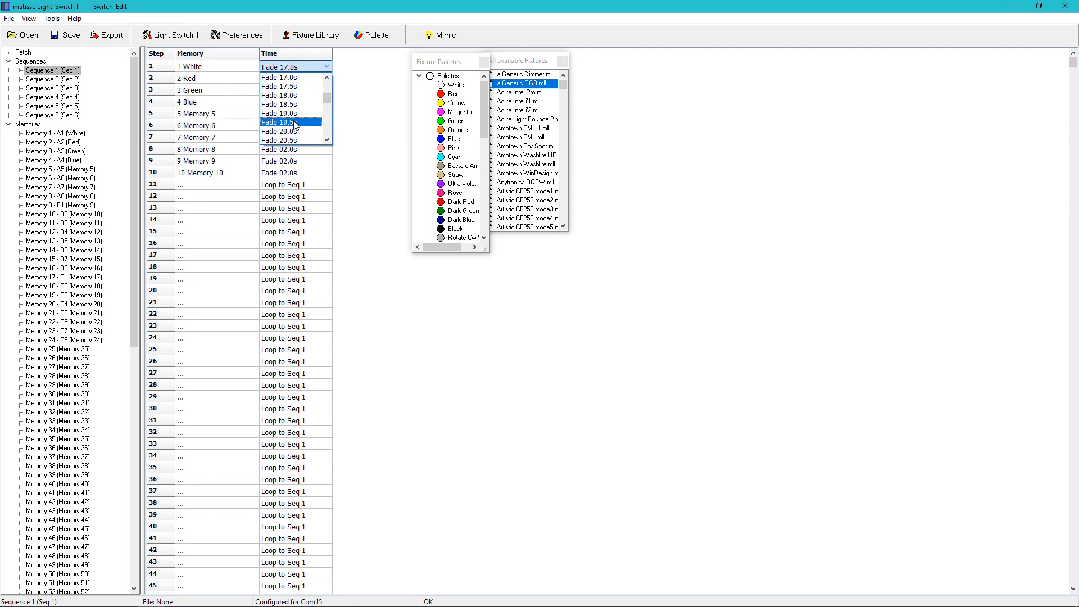
{"action": "scroll", "coordinate": [297, 123], "scroll_direction": "down", "scroll_amount": 9}
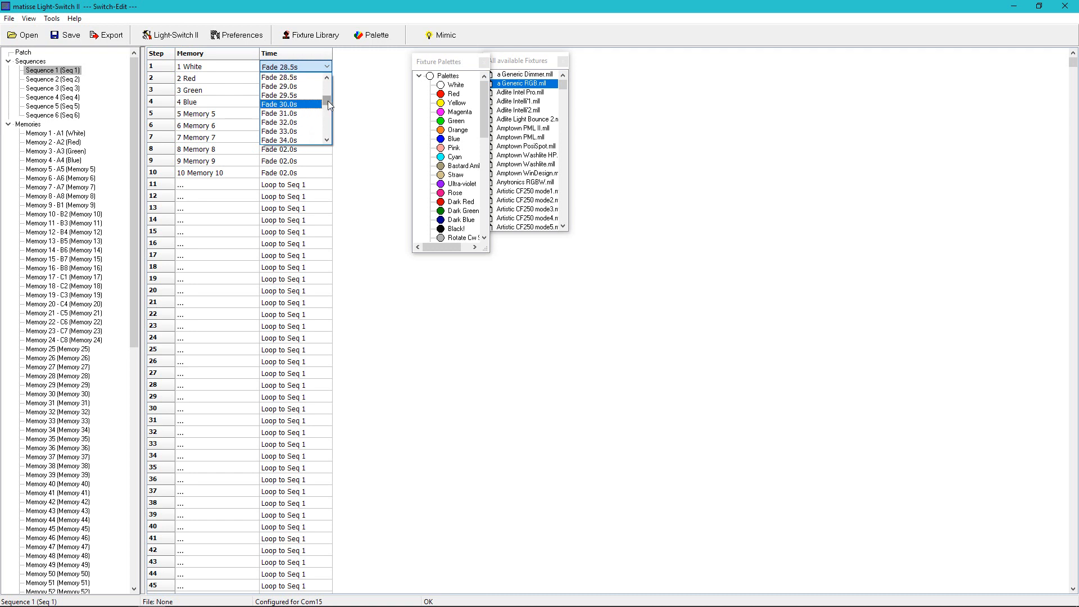
{"action": "left_click_drag", "start_coordinate": [329, 100], "coordinate": [327, 100]}
{"action": "left_click", "coordinate": [288, 133]}
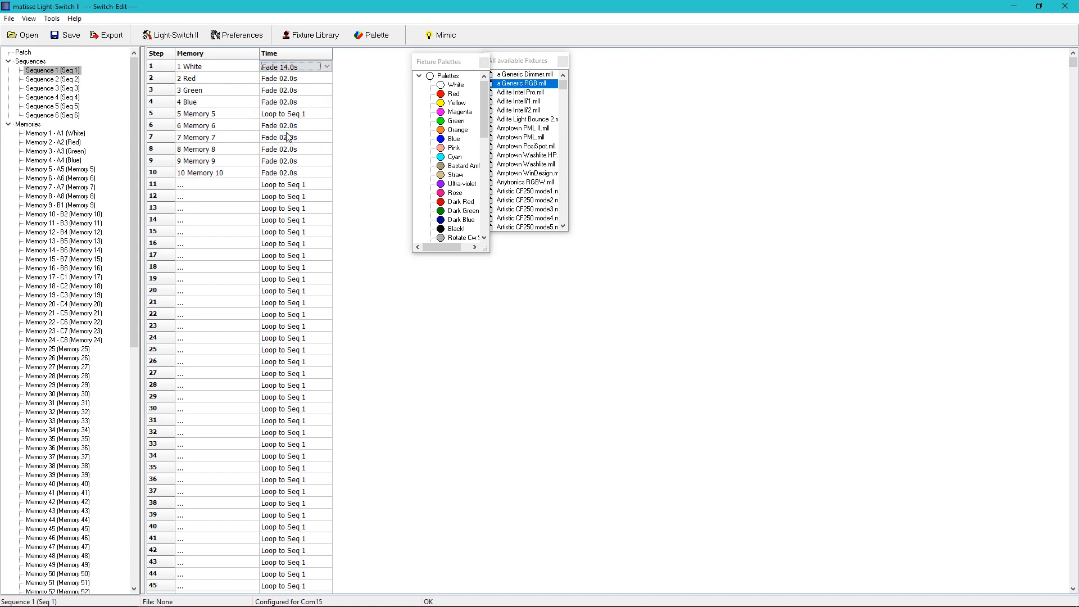
Step: Set the time of step 2 (Red) in Sequence 1 to Fade 14.0s
{"action": "left_click", "coordinate": [303, 80]}
{"action": "left_click", "coordinate": [328, 79]}
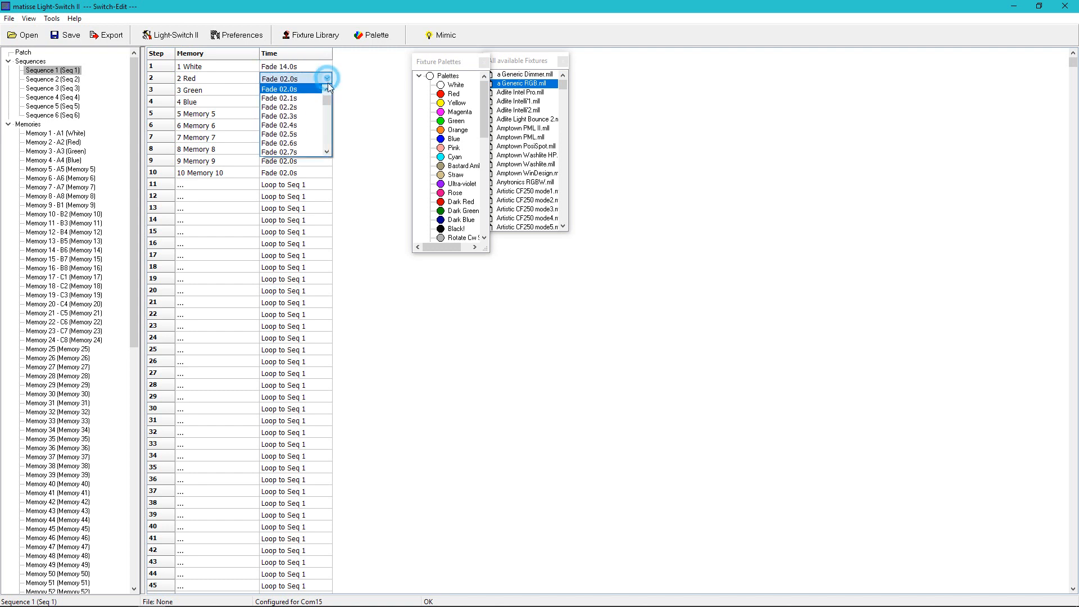
{"action": "left_click", "coordinate": [327, 128]}
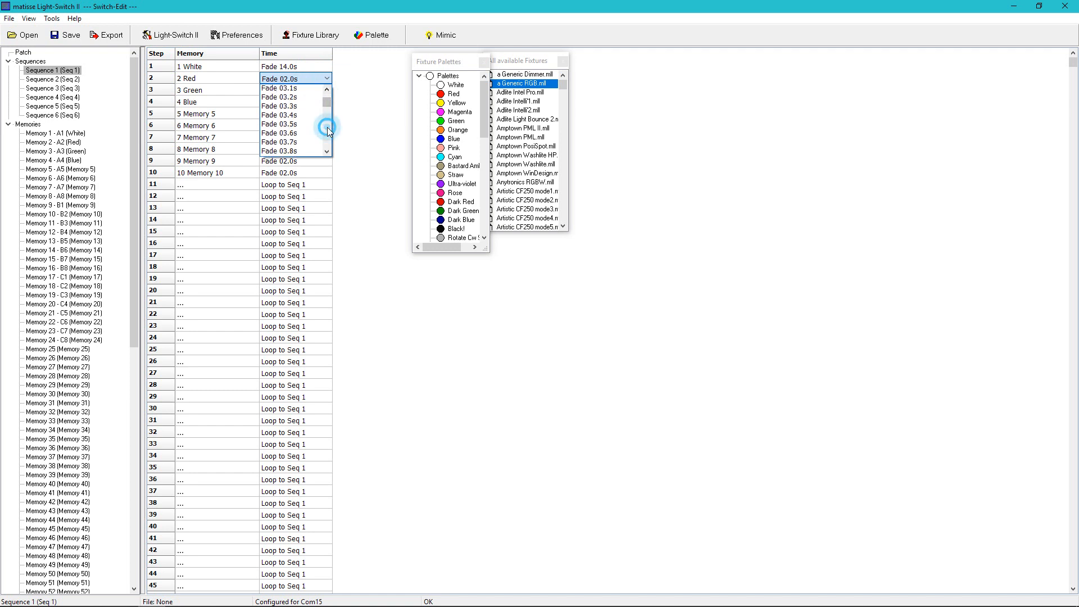
{"action": "left_click", "coordinate": [327, 127]}
{"action": "left_click", "coordinate": [328, 127]}
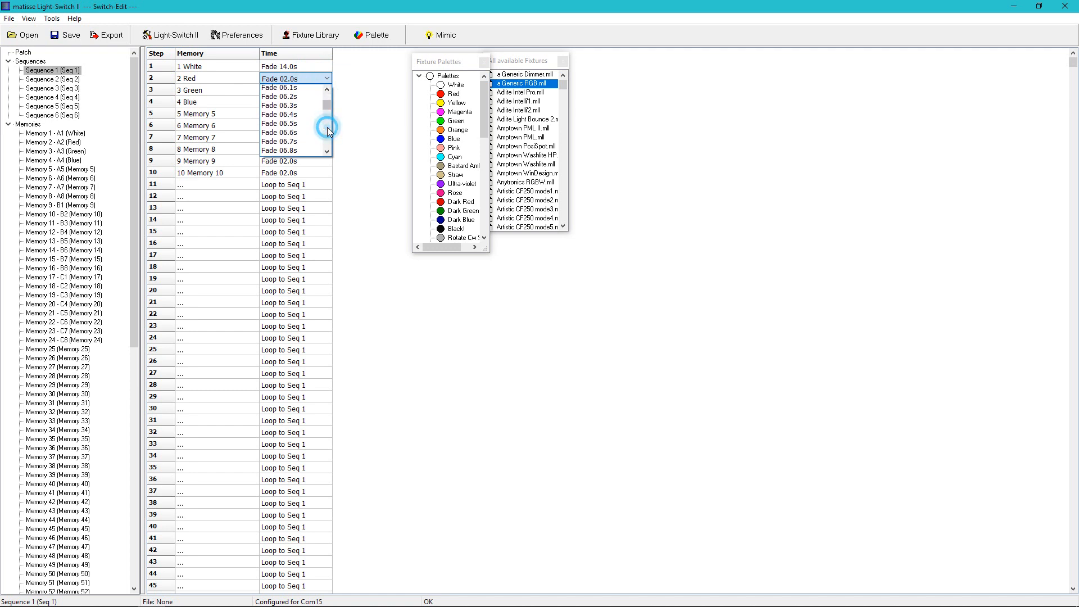
{"action": "left_click", "coordinate": [327, 127]}
{"action": "left_click", "coordinate": [327, 127]}
{"action": "left_click", "coordinate": [327, 127]}
{"action": "left_click", "coordinate": [327, 127]}
{"action": "left_click", "coordinate": [327, 127]}
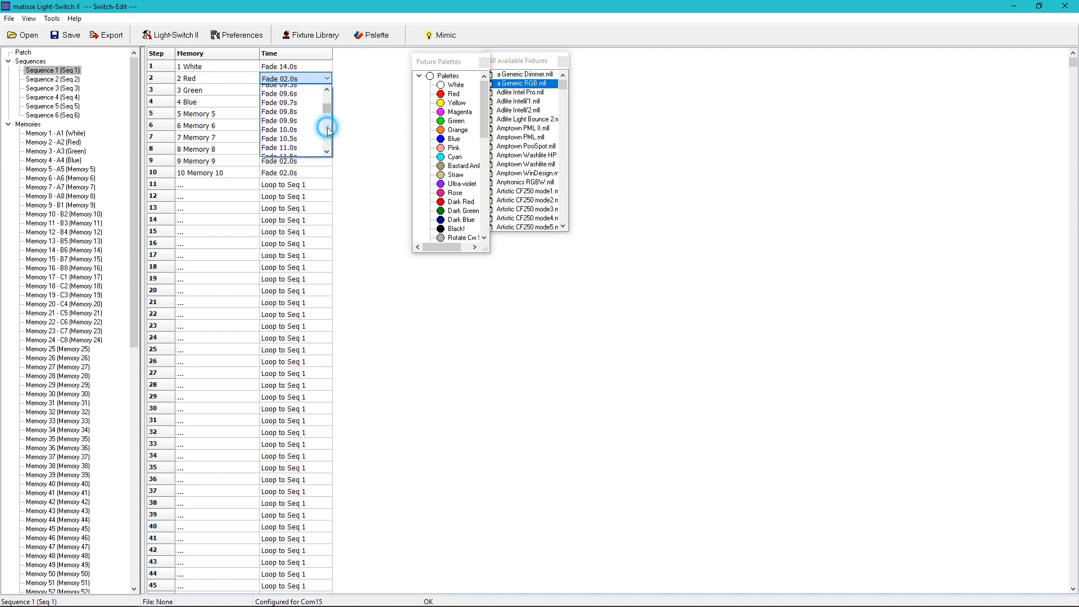
{"action": "left_click", "coordinate": [327, 127]}
{"action": "left_click", "coordinate": [319, 125]}
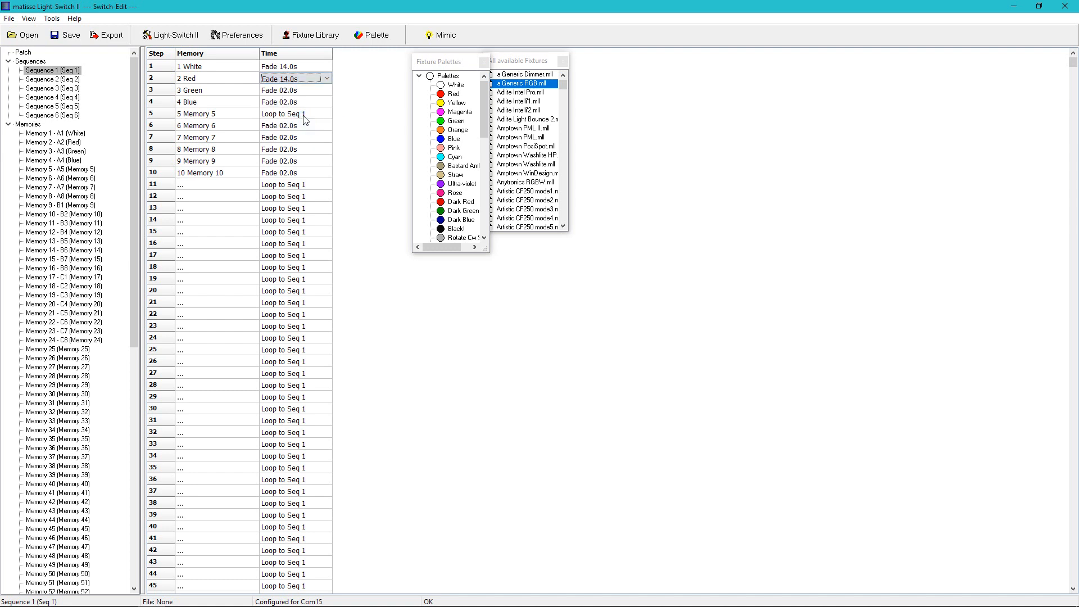
Step: Set the time of step 3 (Green) in Sequence 1 to Fade 14.0s
{"action": "left_click", "coordinate": [306, 91]}
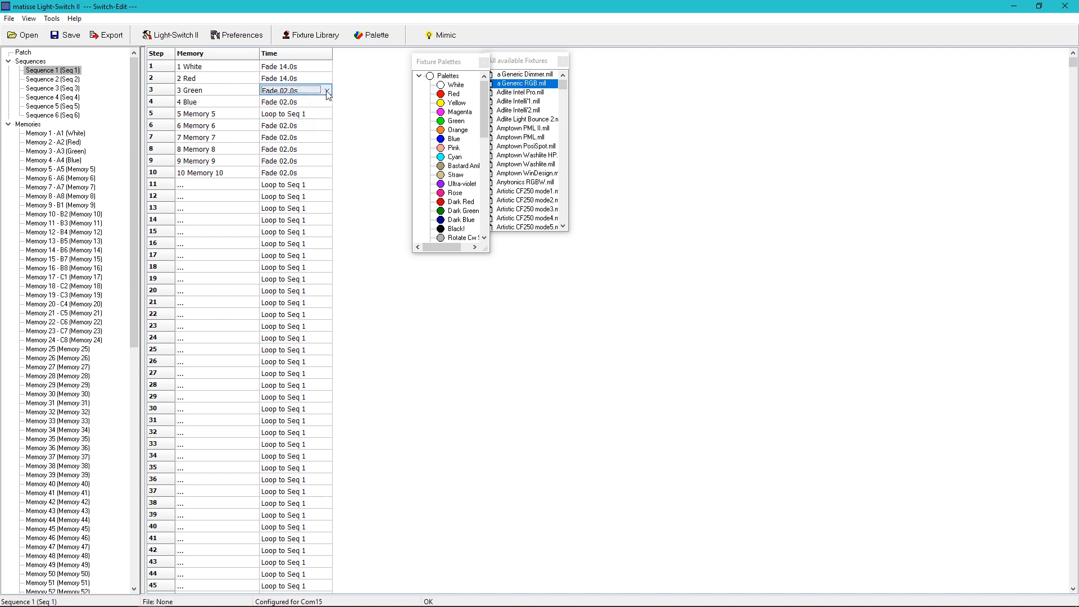
{"action": "left_click", "coordinate": [327, 90]}
{"action": "left_click", "coordinate": [327, 145]}
{"action": "left_click", "coordinate": [327, 145]}
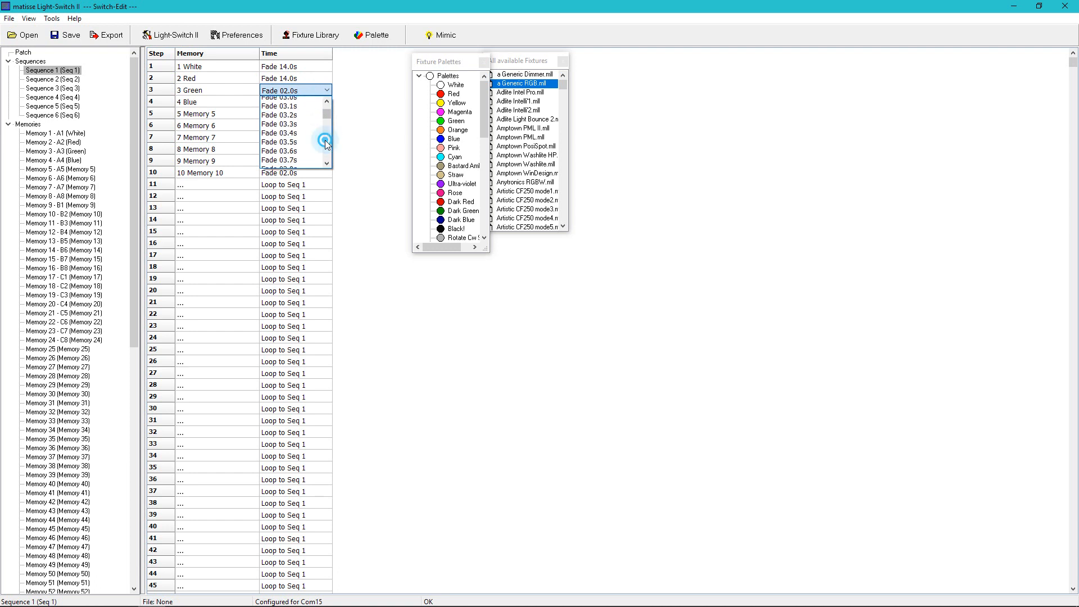
{"action": "left_click", "coordinate": [327, 145]}
{"action": "left_click", "coordinate": [328, 145]}
{"action": "left_click", "coordinate": [327, 145]}
{"action": "left_click", "coordinate": [328, 145]}
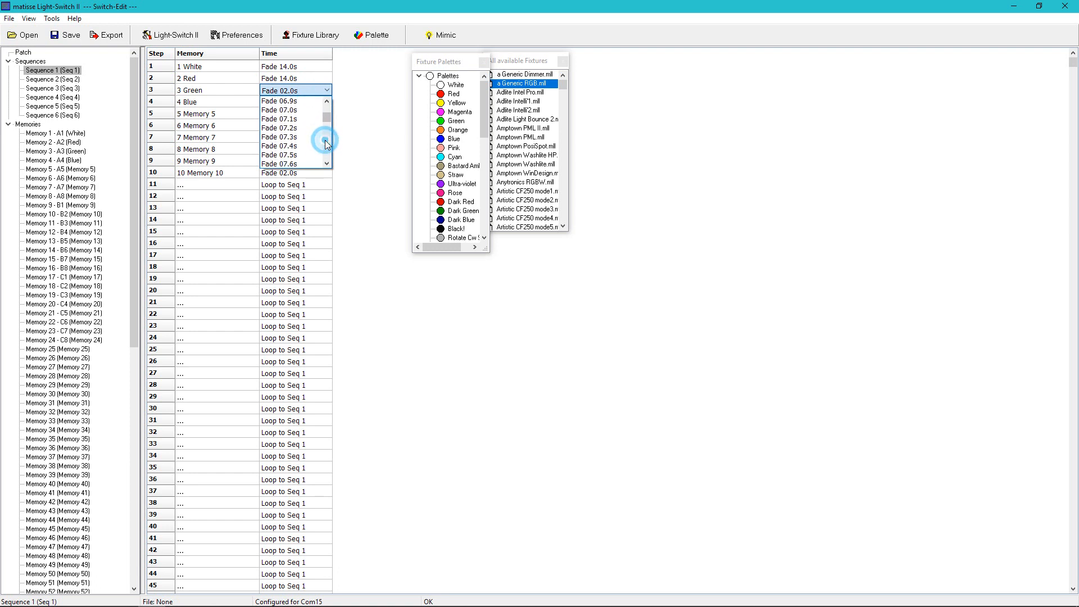
{"action": "left_click", "coordinate": [327, 145]}
{"action": "left_click", "coordinate": [327, 145]}
{"action": "left_click", "coordinate": [327, 145]}
{"action": "left_click", "coordinate": [326, 140]}
{"action": "left_click", "coordinate": [326, 140]}
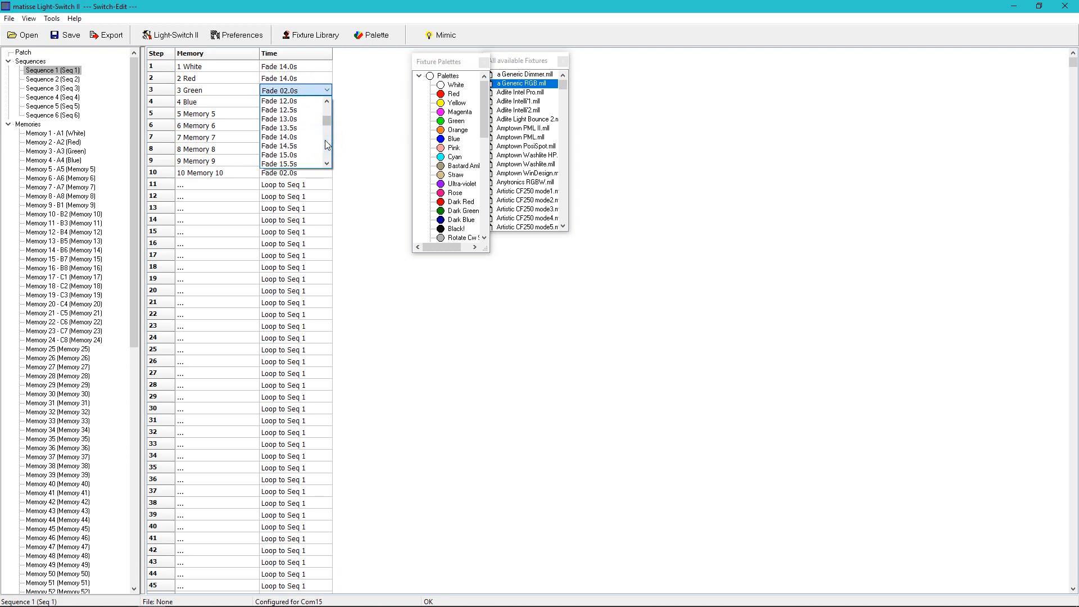
{"action": "left_click", "coordinate": [307, 138]}
Step: Set the time of step 4 (Blue) in Sequence 1 to Fade 14.0s
{"action": "left_click", "coordinate": [326, 103]}
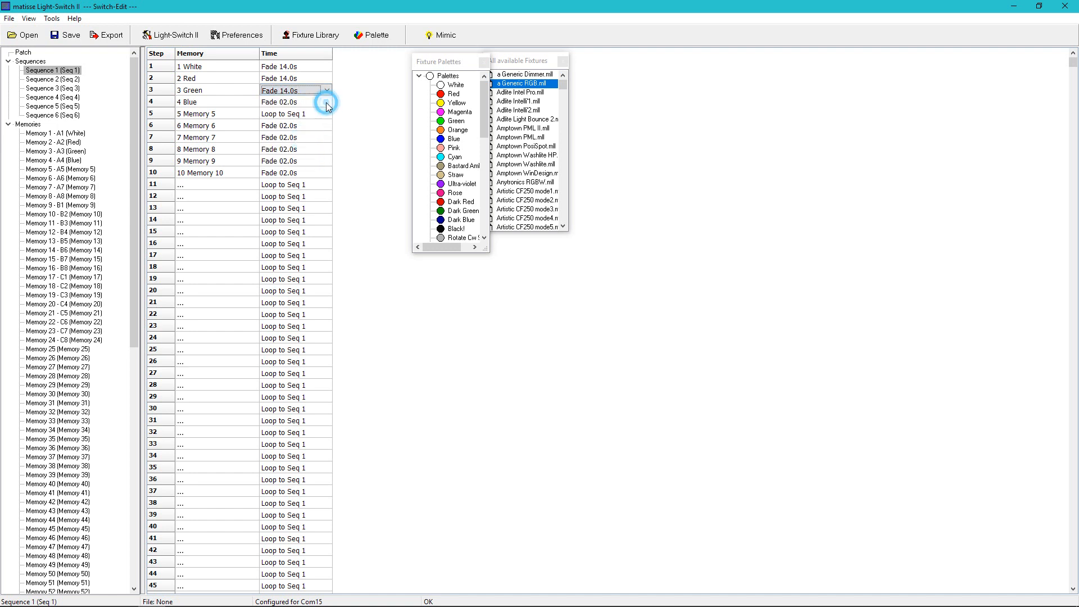
{"action": "left_click", "coordinate": [326, 103]}
{"action": "left_click", "coordinate": [327, 145]}
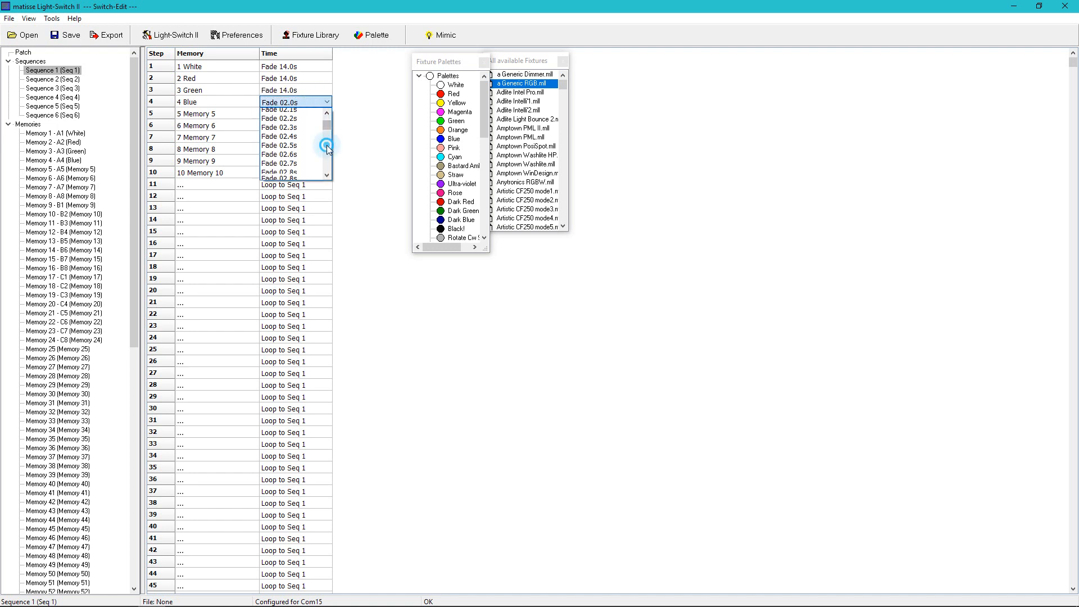
{"action": "left_click", "coordinate": [327, 145]}
{"action": "left_click", "coordinate": [328, 145]}
{"action": "left_click", "coordinate": [327, 145]}
{"action": "left_click", "coordinate": [327, 145]}
{"action": "left_click", "coordinate": [327, 147]}
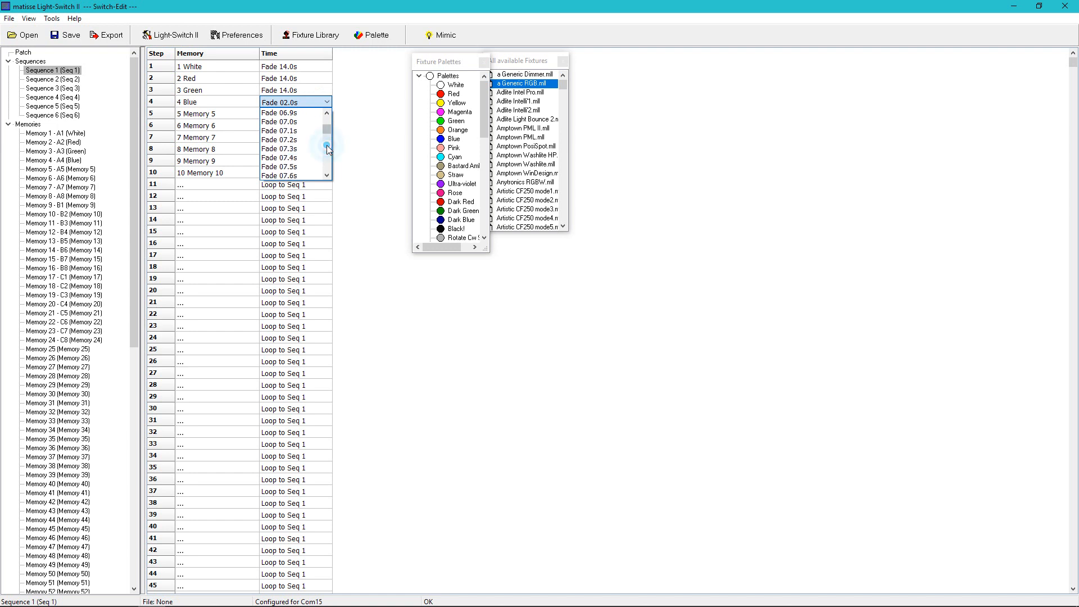
{"action": "left_click", "coordinate": [327, 147]}
{"action": "left_click", "coordinate": [327, 153]}
{"action": "left_click", "coordinate": [327, 155]}
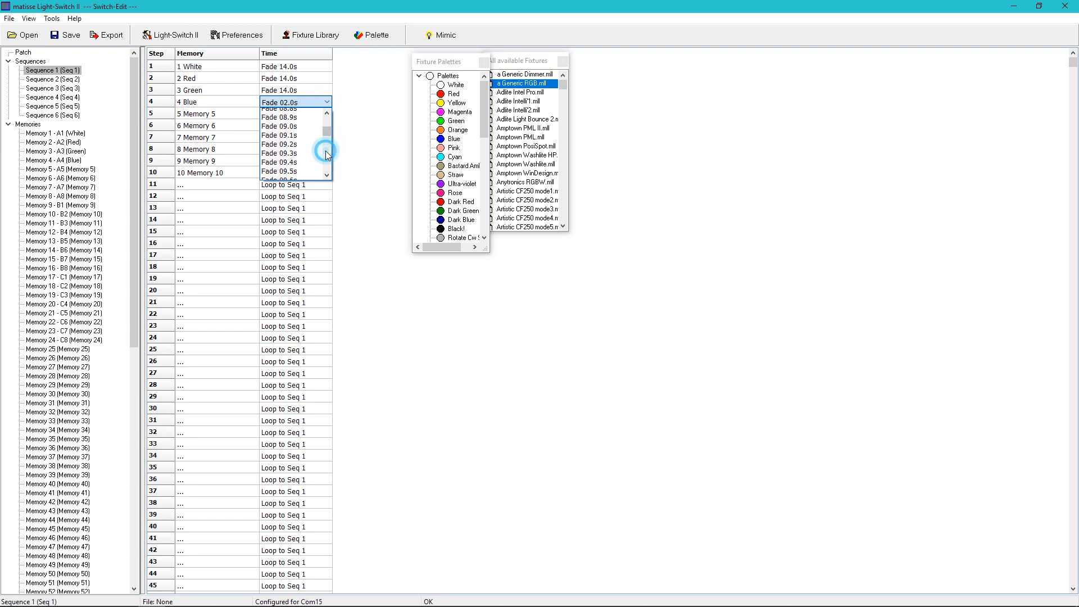
{"action": "left_click", "coordinate": [327, 155]}
{"action": "left_click", "coordinate": [327, 155]}
{"action": "left_click", "coordinate": [327, 156]}
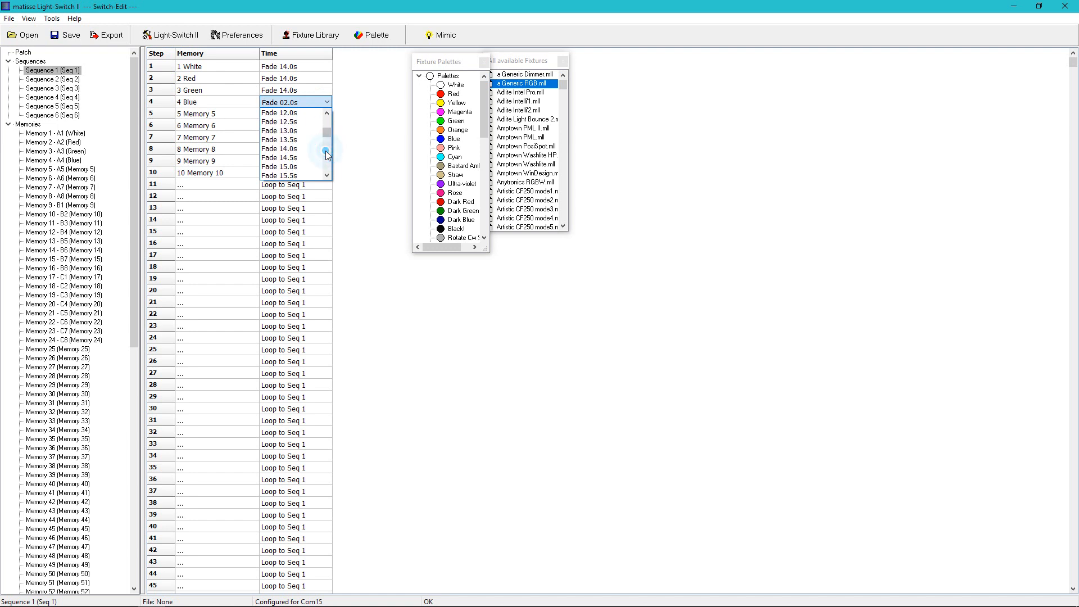
{"action": "left_click", "coordinate": [287, 148]}
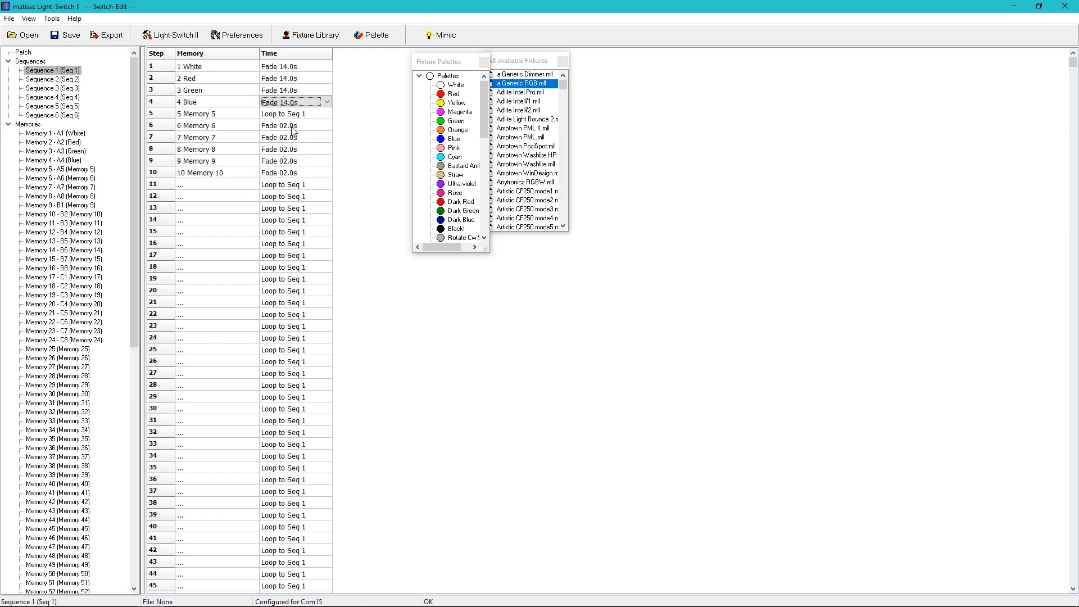
Step: View Sequence 2 and return to Sequence 1
{"action": "left_click", "coordinate": [53, 80]}
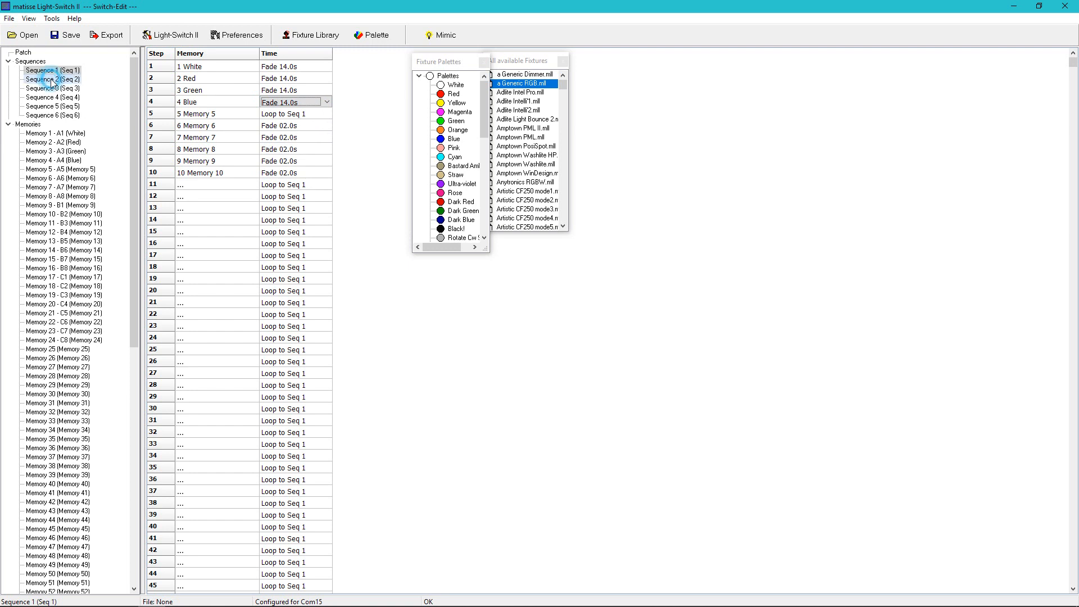
{"action": "left_click", "coordinate": [50, 71]}
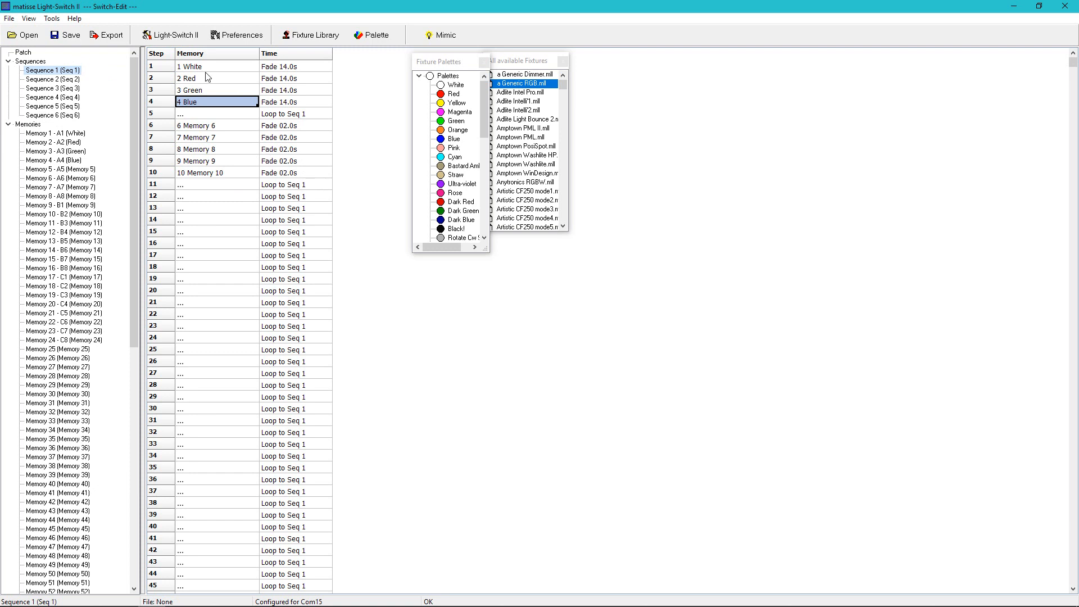
Step: Check the Live DMX option in the user preferences and open Memory 3 (Green)
{"action": "left_click", "coordinate": [238, 36]}
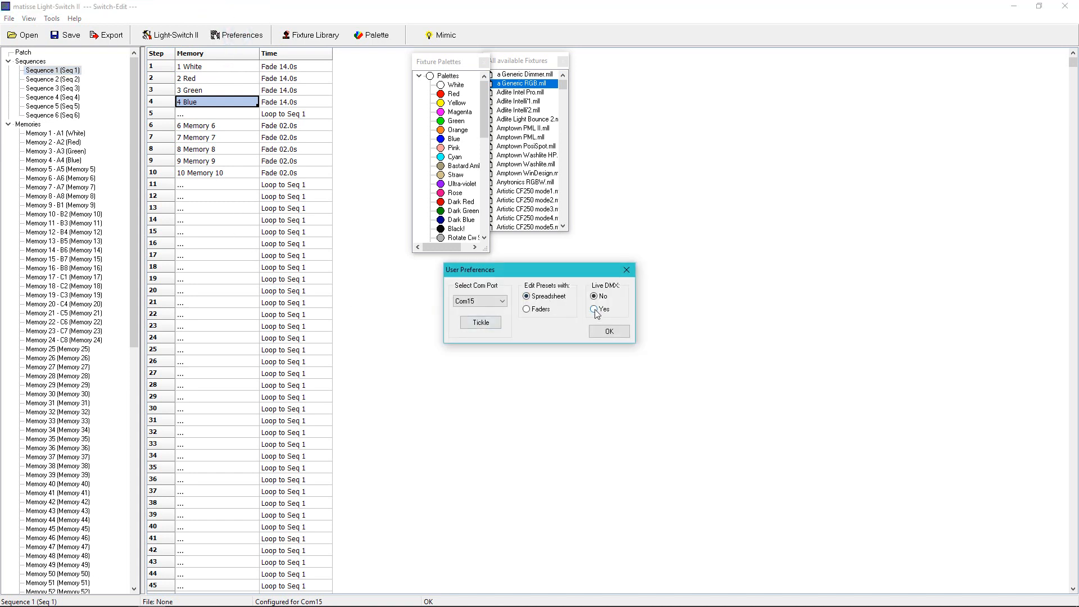
{"action": "left_click", "coordinate": [609, 333]}
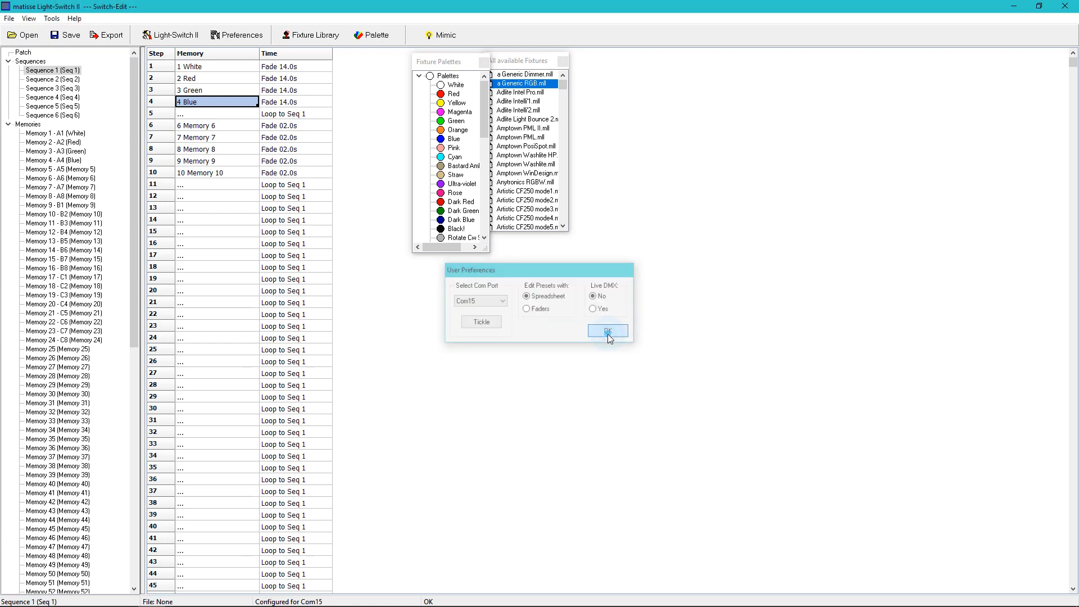
{"action": "left_click", "coordinate": [49, 151]}
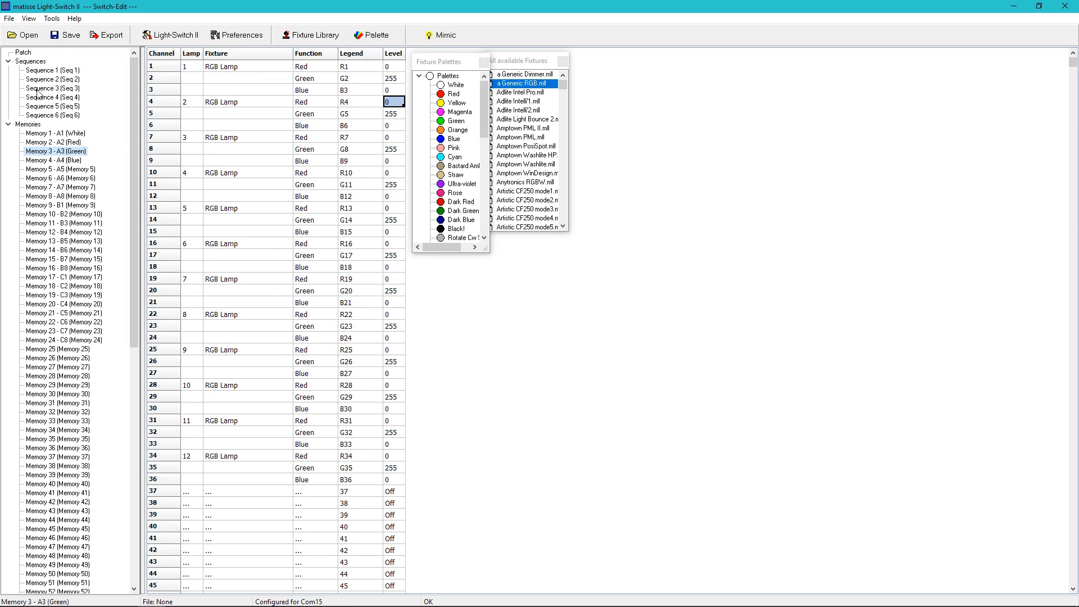
Step: Return to Sequence 1 and display the Output Mimic window beside the list of available fixtures
{"action": "left_click", "coordinate": [33, 71]}
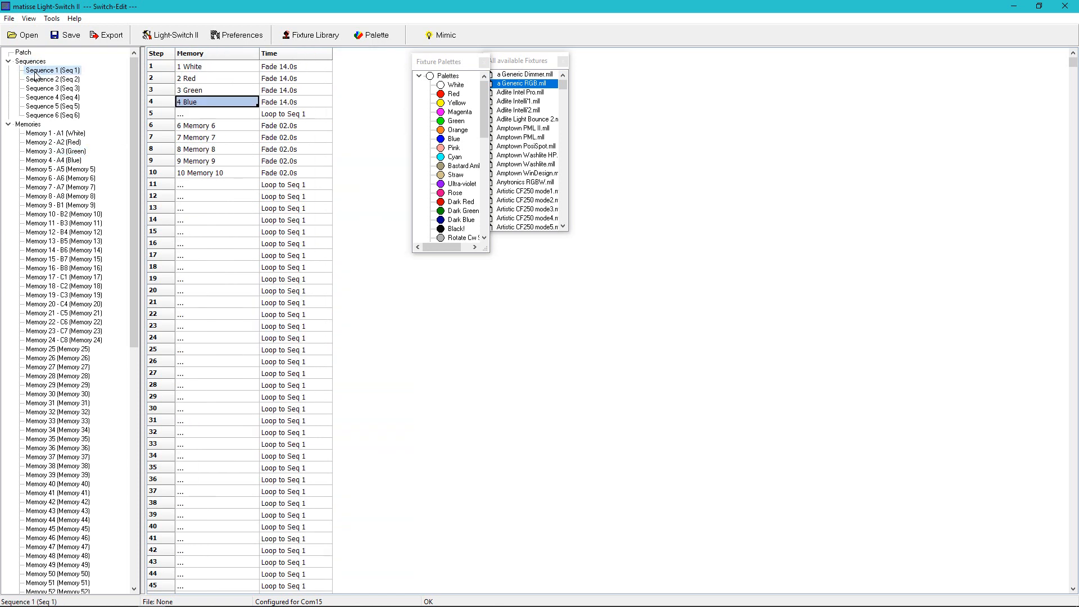
{"action": "left_click", "coordinate": [199, 89]}
{"action": "left_click", "coordinate": [198, 81]}
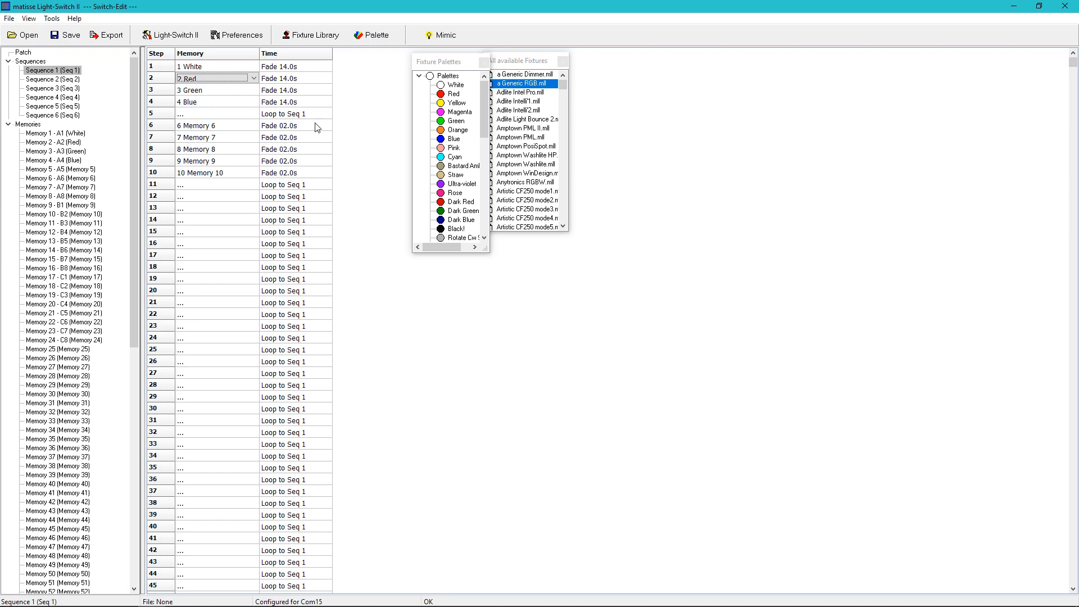
{"action": "left_click", "coordinate": [431, 36]}
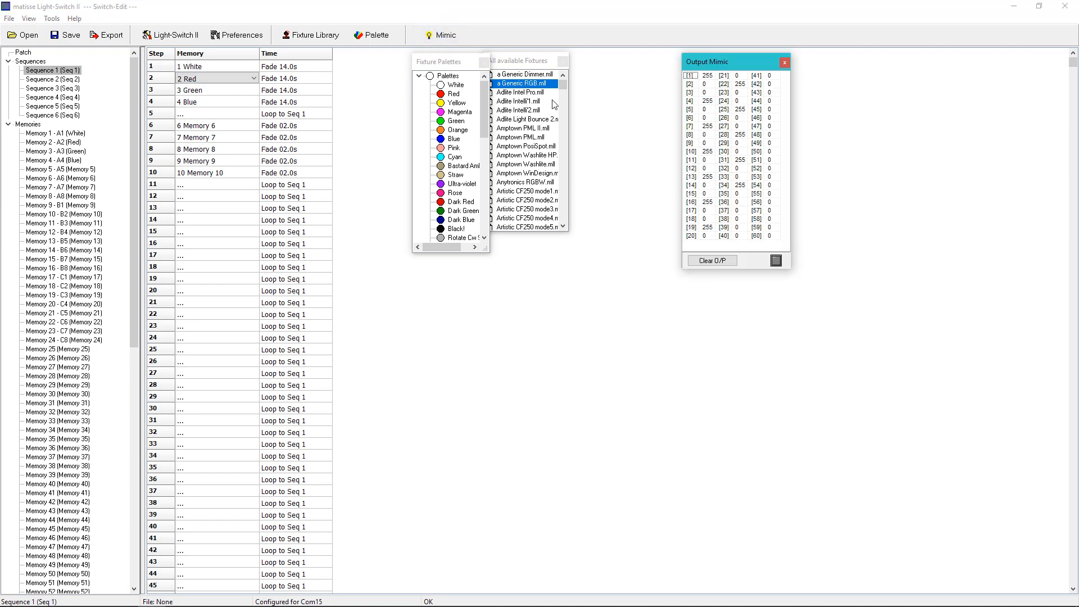
{"action": "left_click_drag", "start_coordinate": [703, 62], "coordinate": [621, 63]}
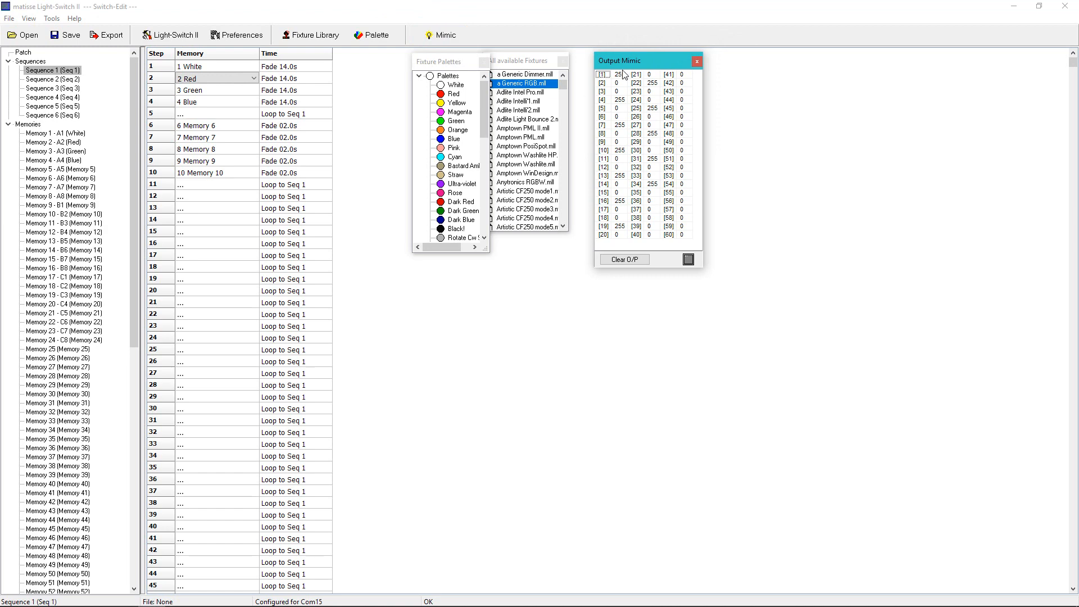
Step: Check the channel levels of the Red, Green, Blue and White memories in the Output Mimic, finishing on Memory 2 (Red)
{"action": "left_click", "coordinate": [50, 144]}
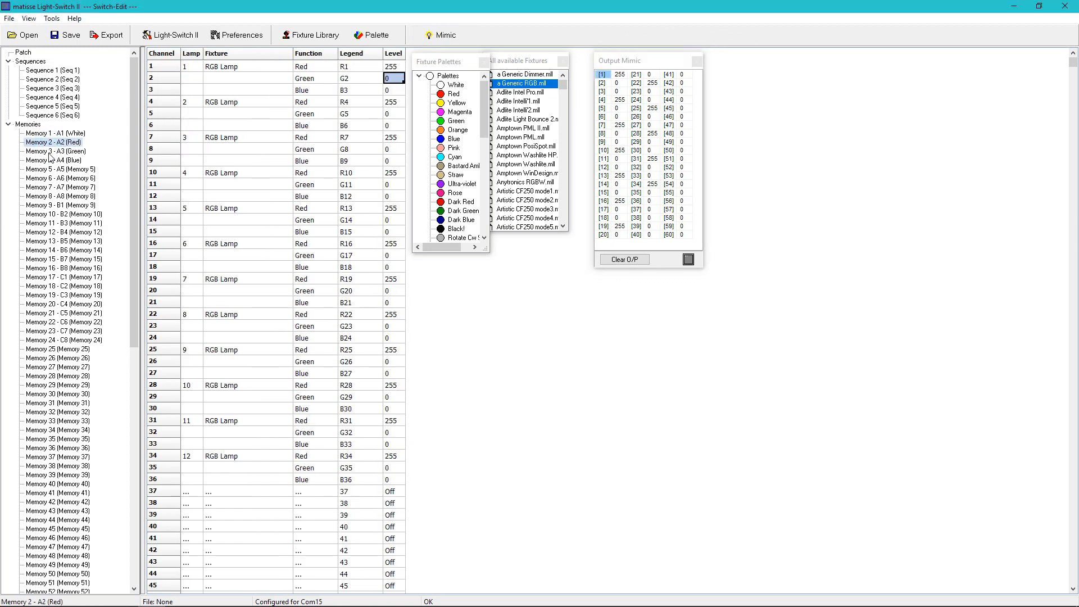
{"action": "left_click", "coordinate": [50, 152]}
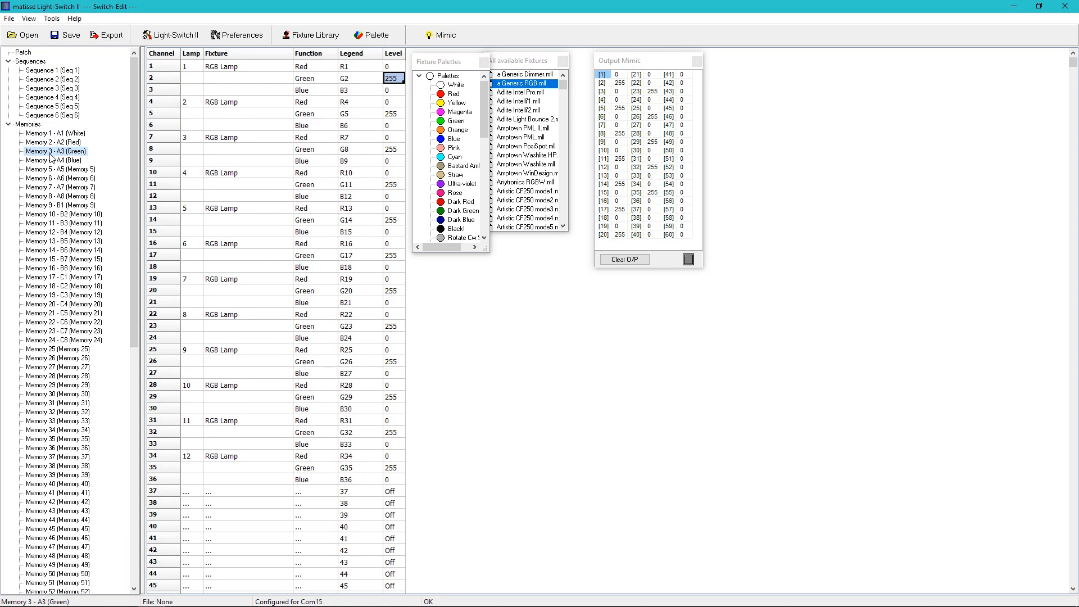
{"action": "left_click", "coordinate": [50, 160]}
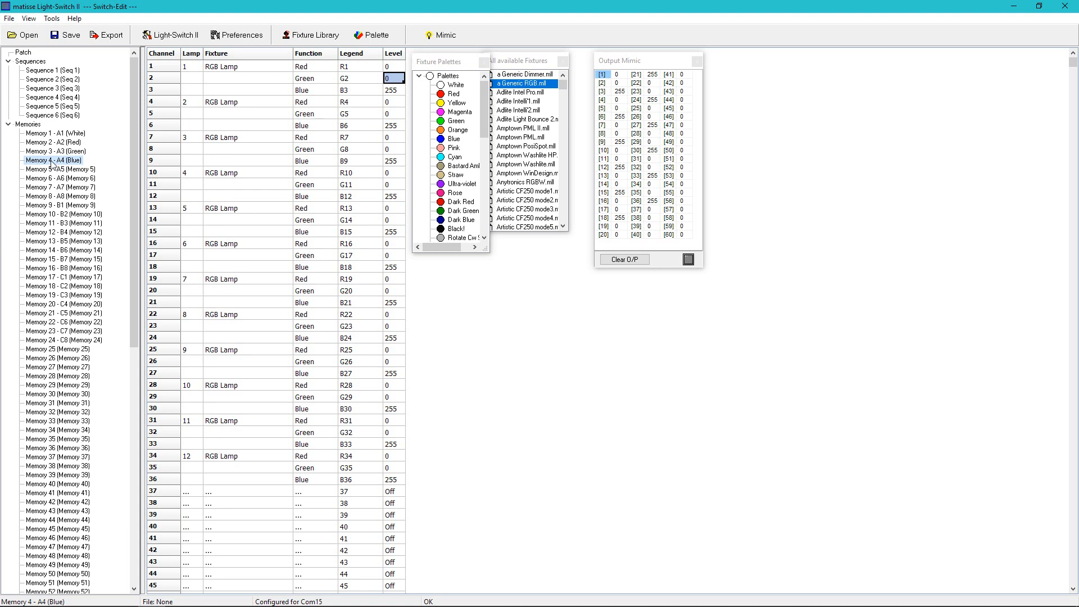
{"action": "left_click", "coordinate": [65, 135]}
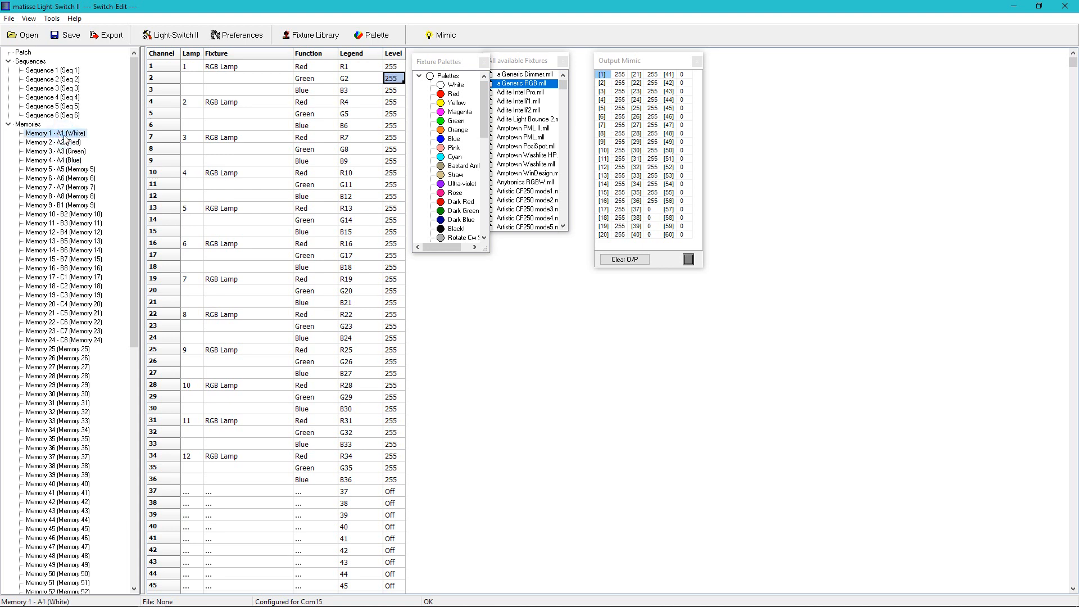
{"action": "left_click", "coordinate": [67, 144]}
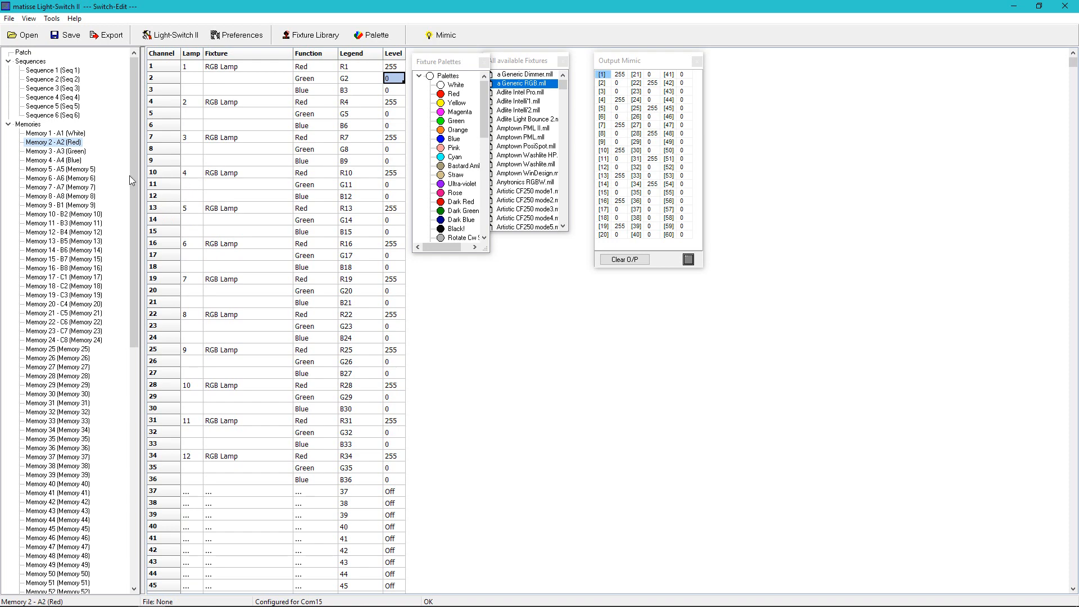
Step: Try disabling keys B, C, GM Up and GM Dwn in the Light-Switch II configuration, re-enable them all and accept the dialog
{"action": "left_click", "coordinate": [171, 36]}
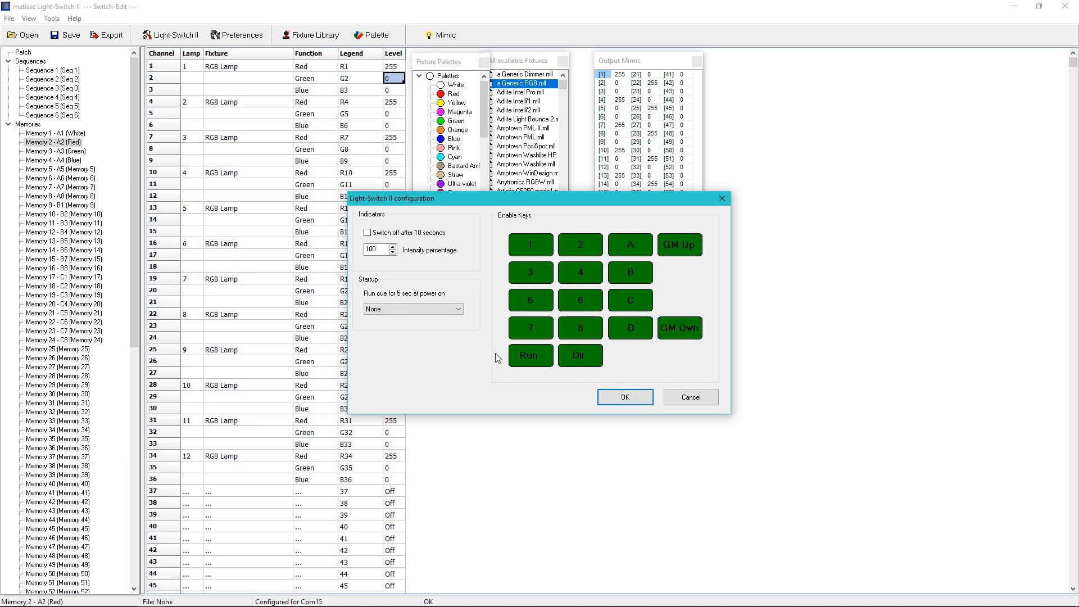
{"action": "left_click", "coordinate": [635, 280]}
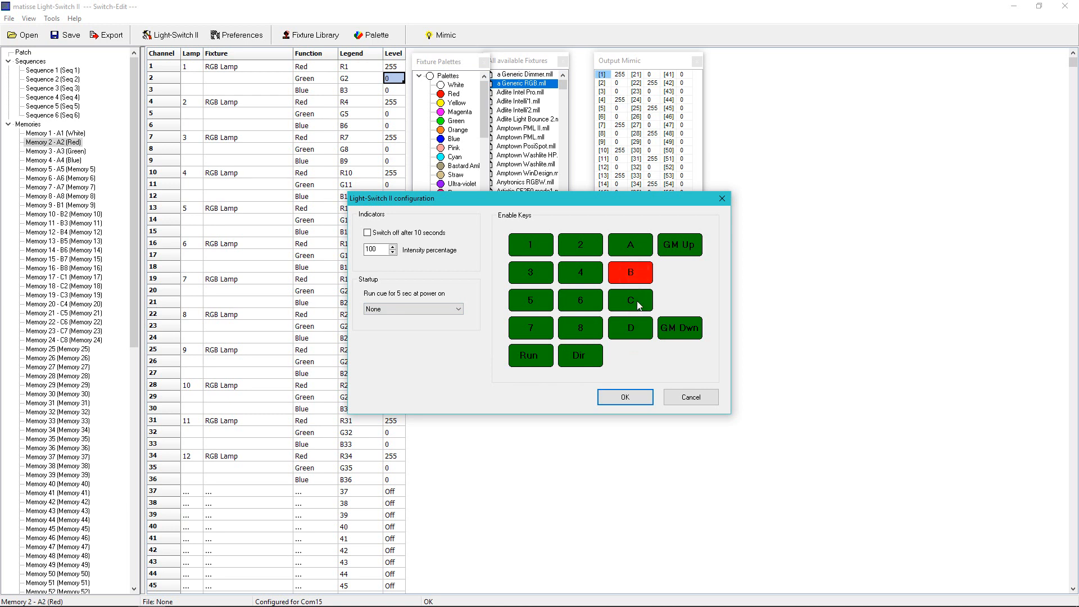
{"action": "left_click", "coordinate": [636, 304]}
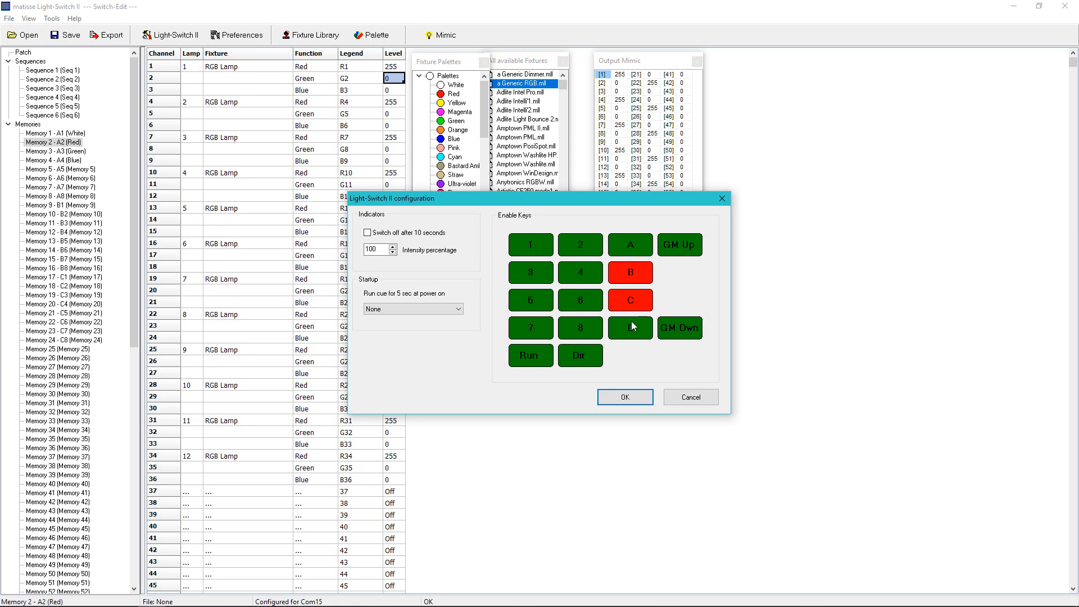
{"action": "left_click", "coordinate": [640, 280]}
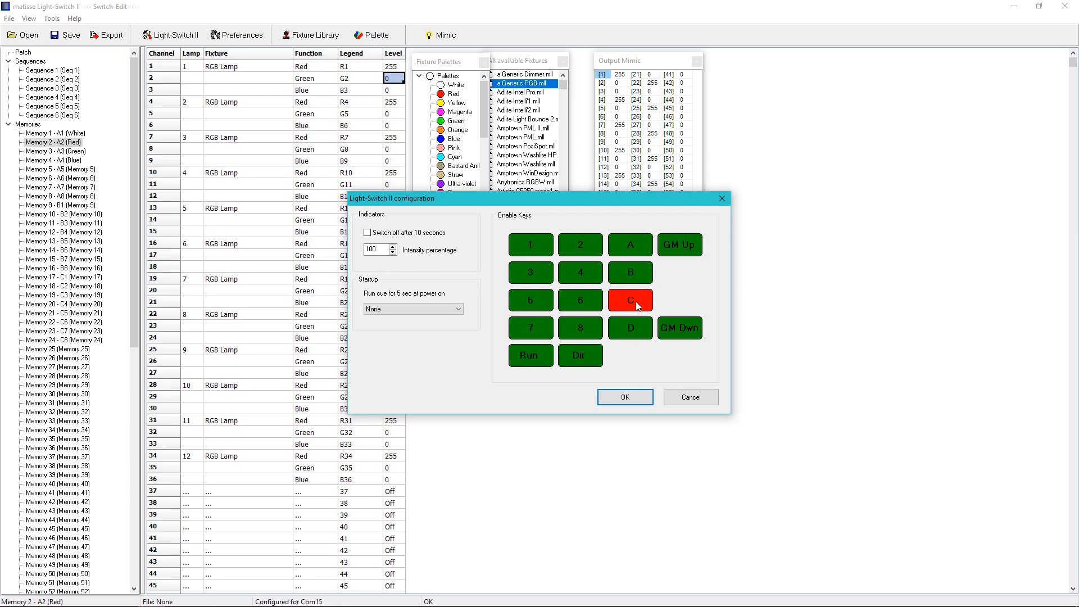
{"action": "left_click", "coordinate": [679, 252]}
{"action": "left_click", "coordinate": [687, 334]}
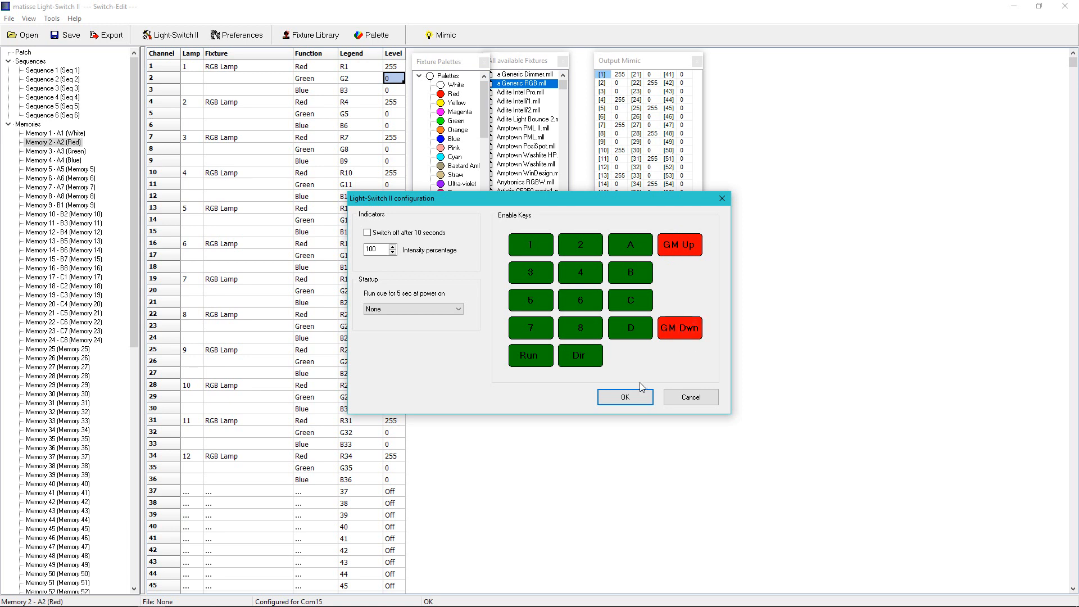
{"action": "left_click", "coordinate": [683, 331]}
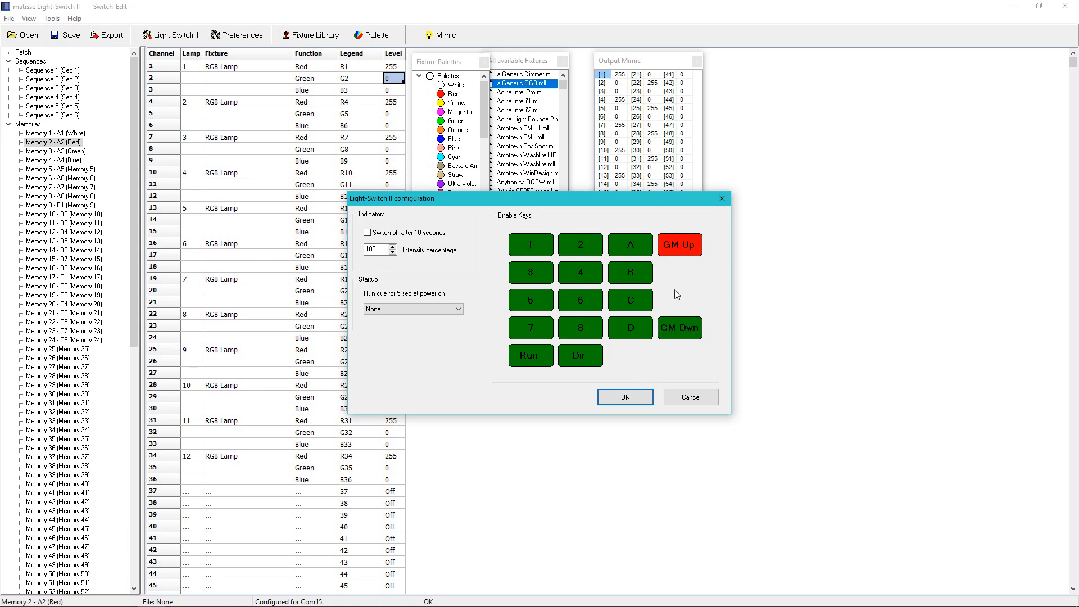
{"action": "left_click", "coordinate": [678, 250]}
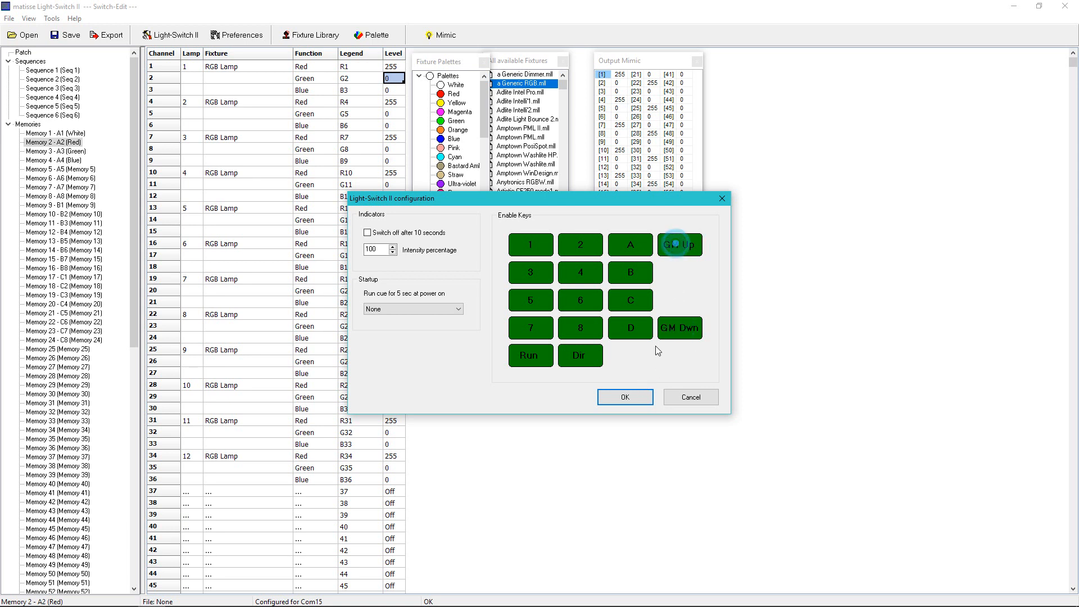
{"action": "left_click", "coordinate": [625, 398]}
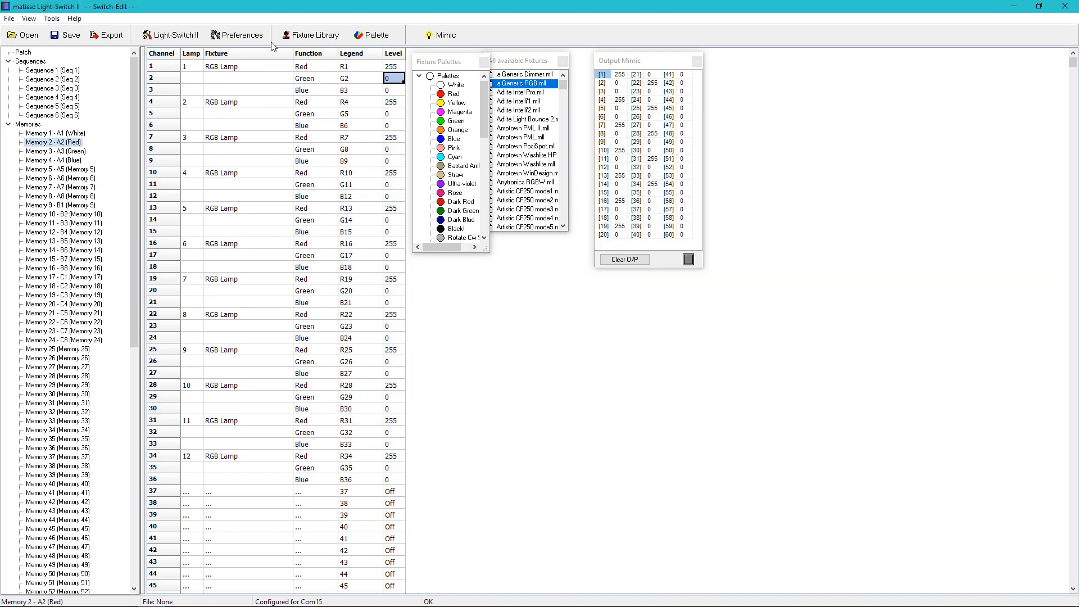
Step: Tickle the selected COM port from the user preferences and launch Device Manager with devmgmt.msc
{"action": "left_click", "coordinate": [238, 38]}
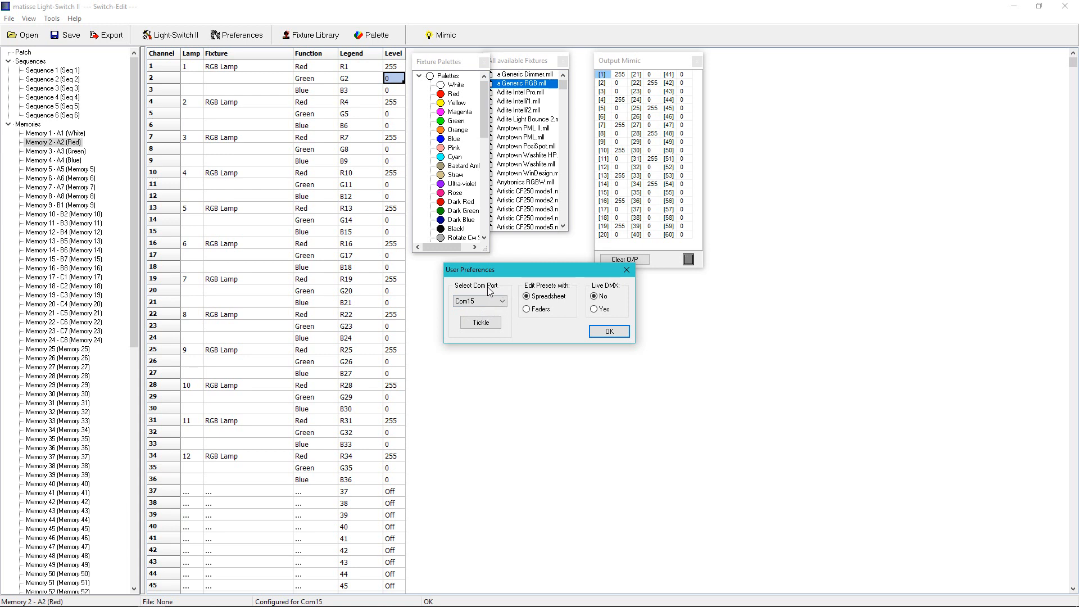
{"action": "left_click", "coordinate": [475, 328]}
{"action": "key", "text": "super+r"}
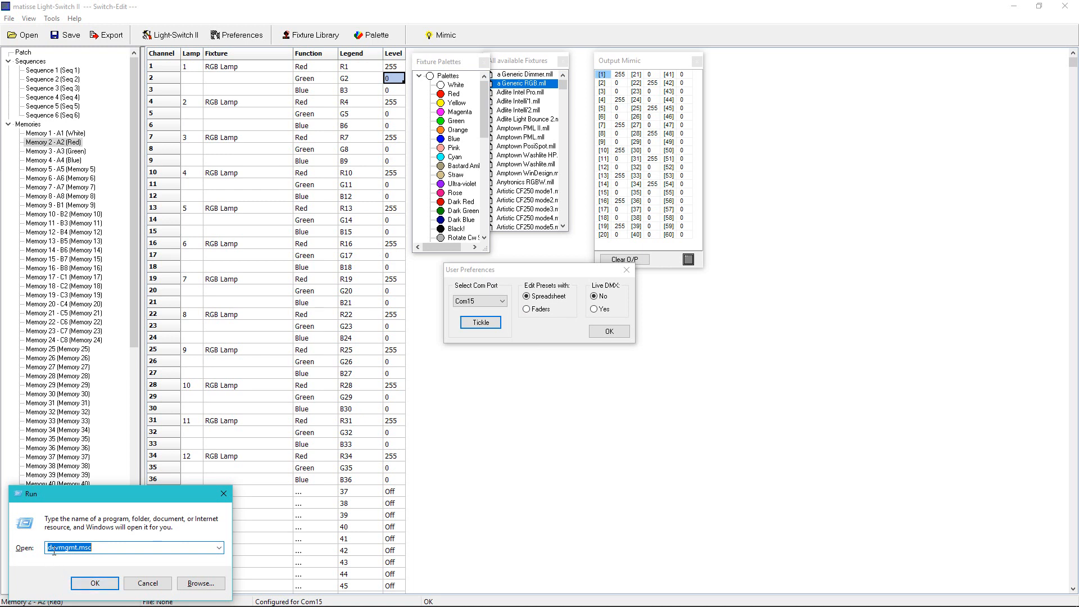
{"action": "left_click", "coordinate": [89, 581]}
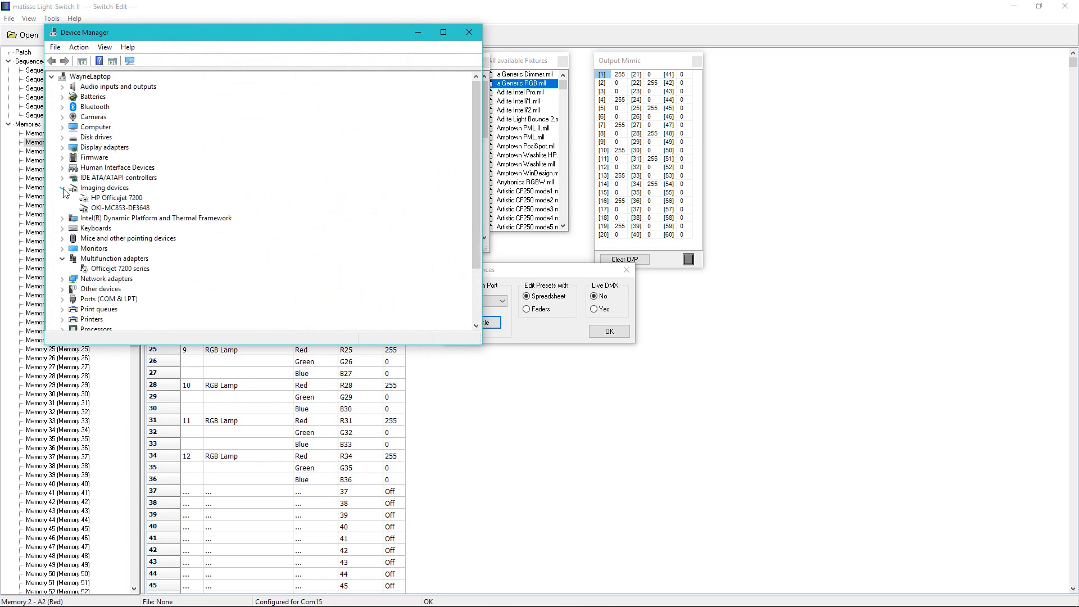
Step: Look up the USB serial port's COM number under Ports (COM & LPT), close Device Manager and accept the user preferences
{"action": "left_click", "coordinate": [63, 189]}
{"action": "left_click", "coordinate": [62, 239]}
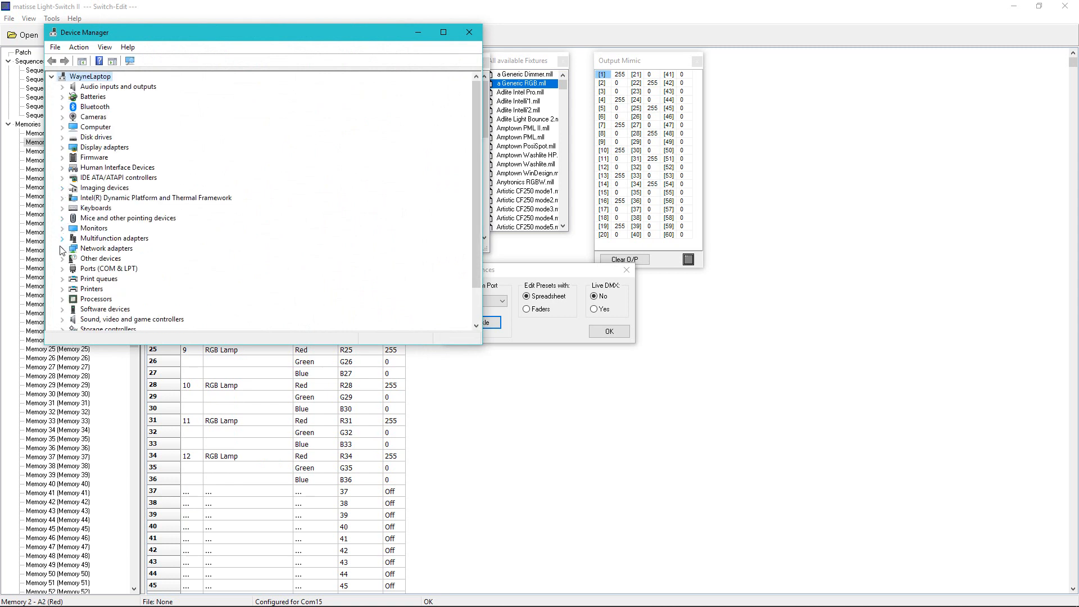
{"action": "left_click", "coordinate": [62, 268]}
{"action": "left_click", "coordinate": [103, 280]}
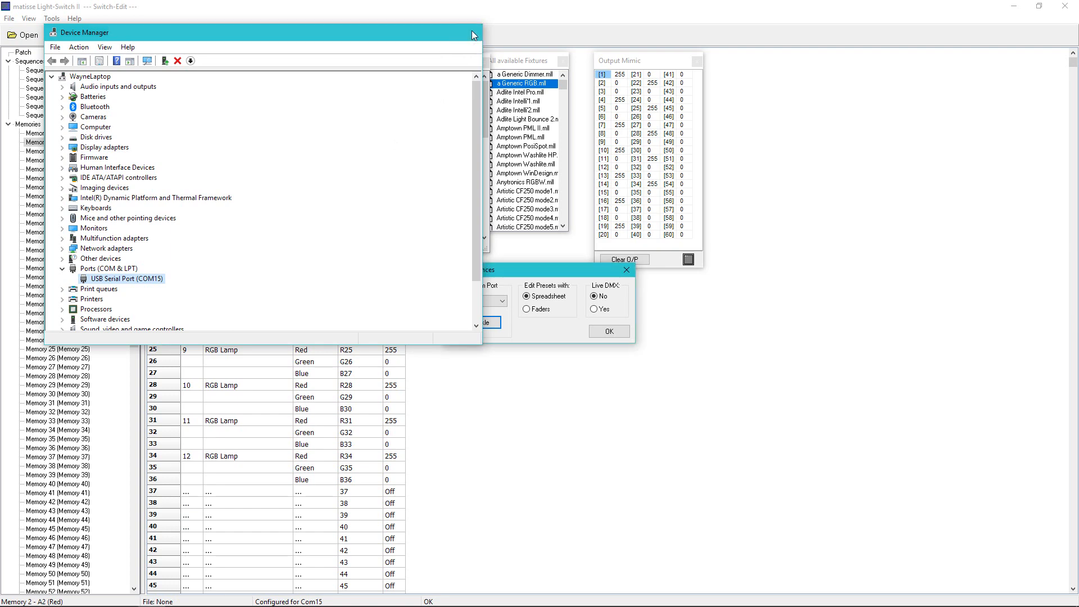
{"action": "left_click", "coordinate": [470, 32]}
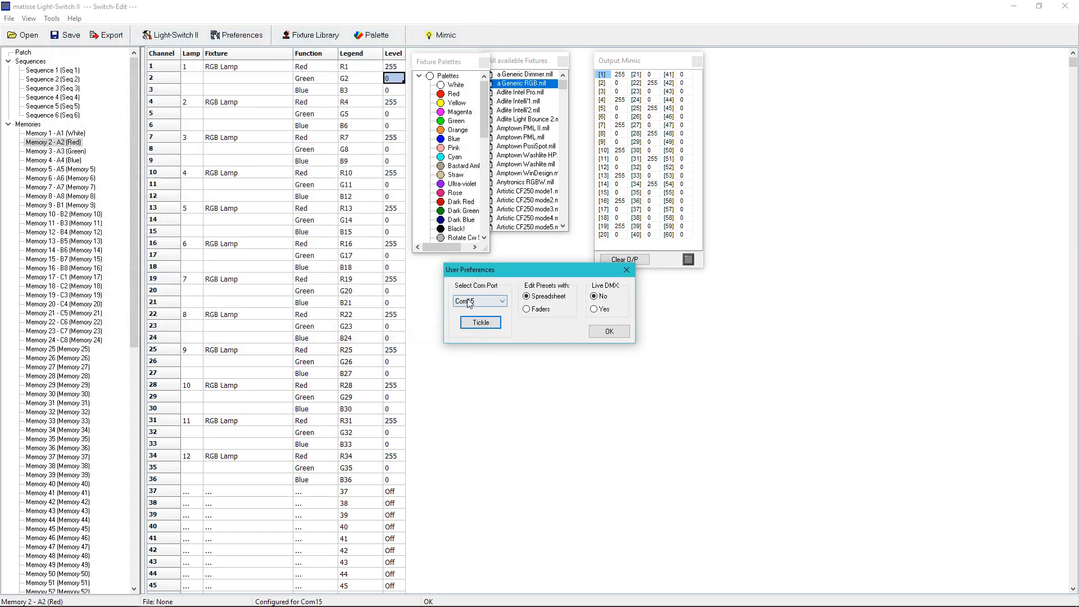
{"action": "left_click", "coordinate": [609, 332]}
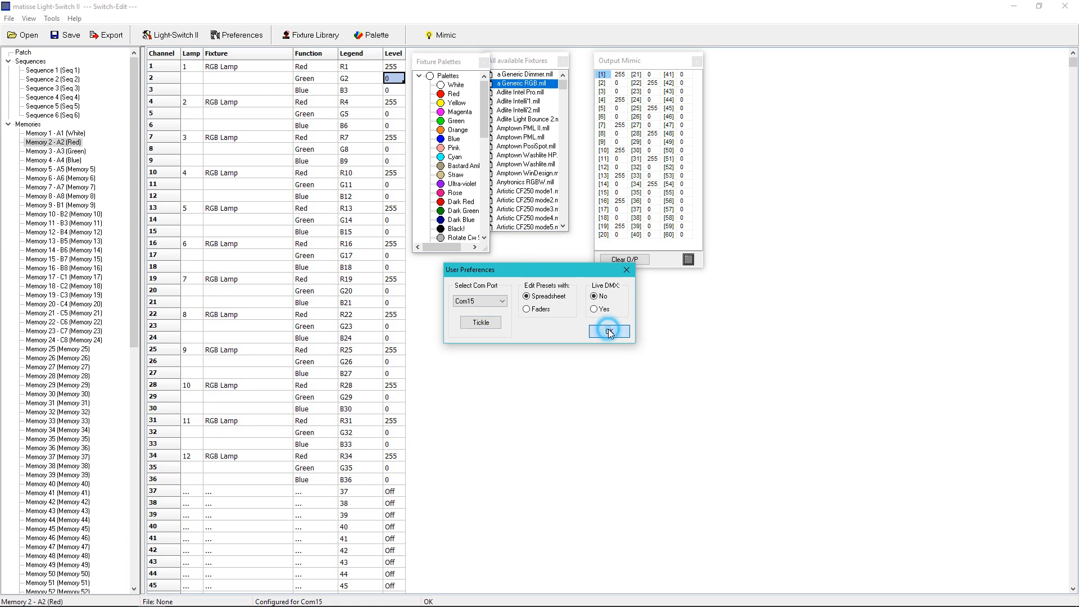
Step: Export the programming to the Light-Switch and dismiss the completion message
{"action": "left_click", "coordinate": [111, 37]}
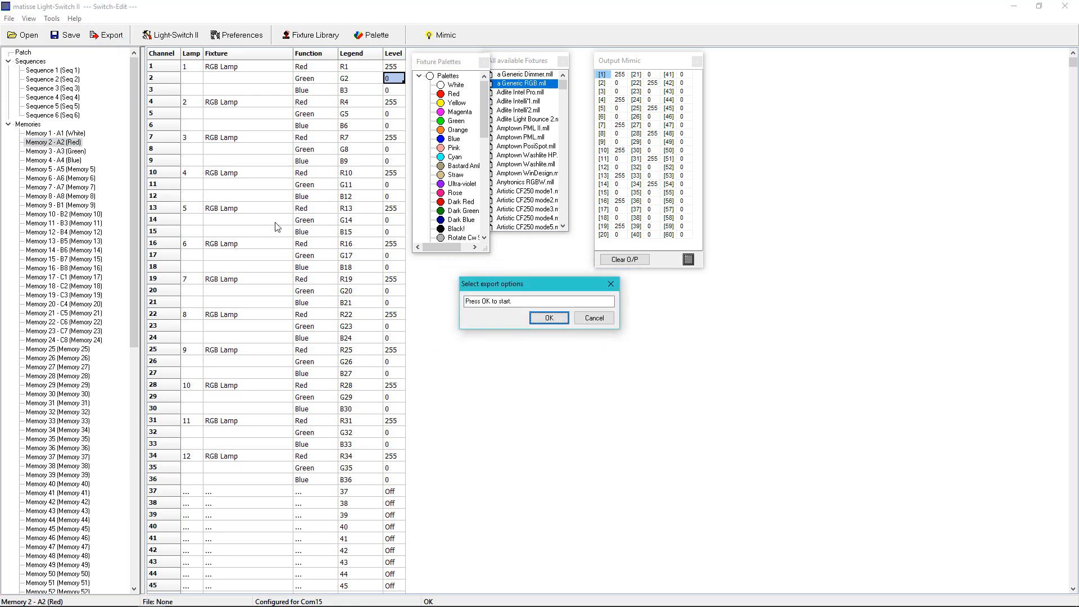
{"action": "left_click", "coordinate": [551, 319]}
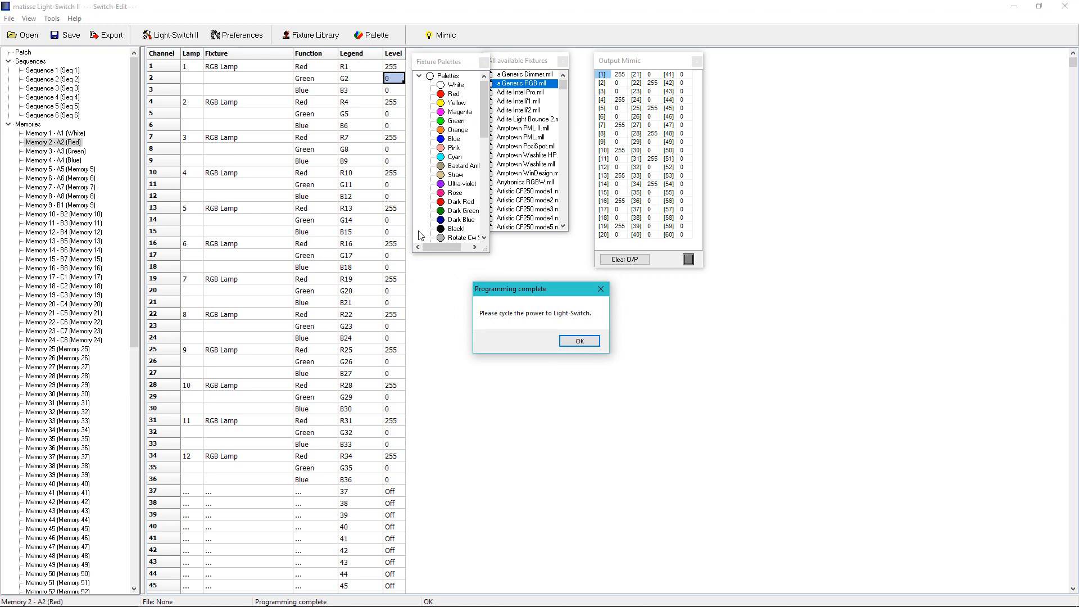
{"action": "left_click", "coordinate": [584, 344]}
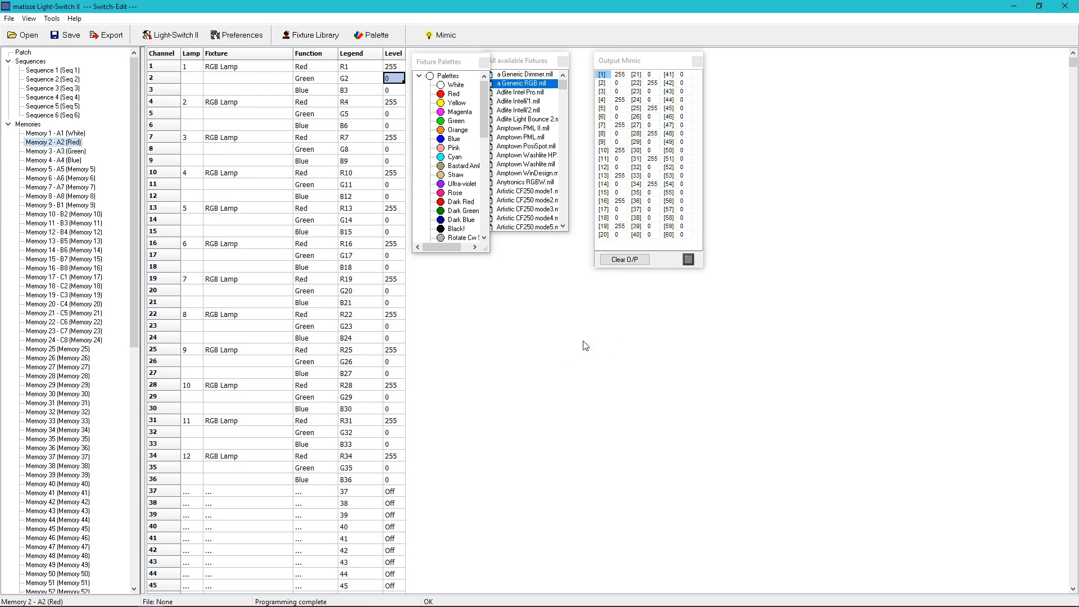